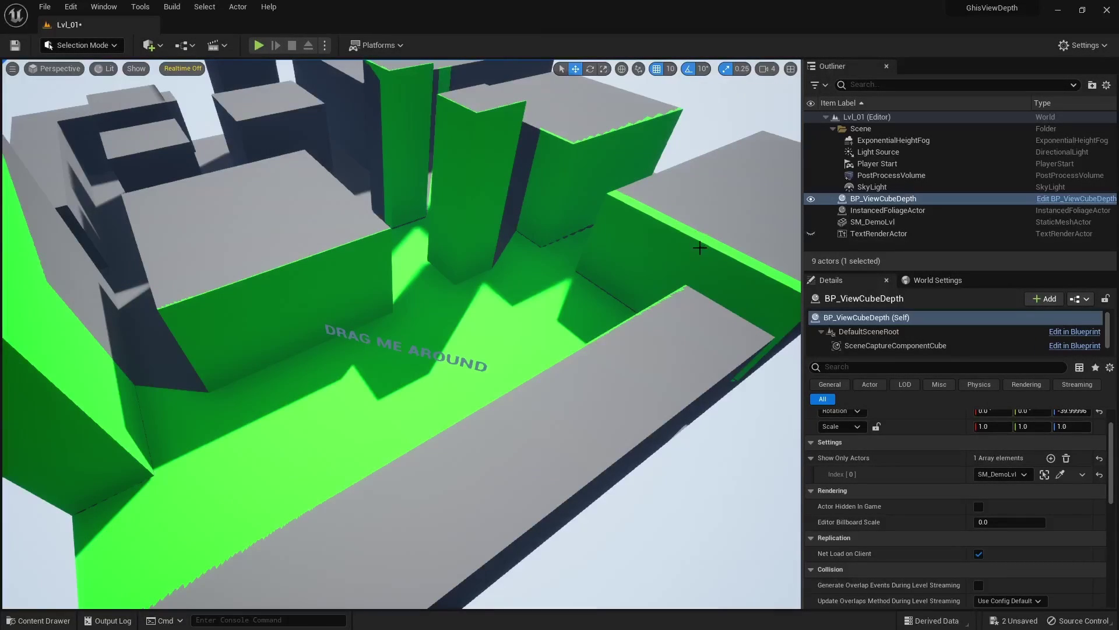
Select the BP_ViewCubeDepth actor through its DRAG ME AROUND text, then its SceneCaptureComponentCube
mouse_move(700, 247)
alt+mouse_down()
mouse_move(644, 249)
mouse_move(690, 249)
alt+mouse_up()
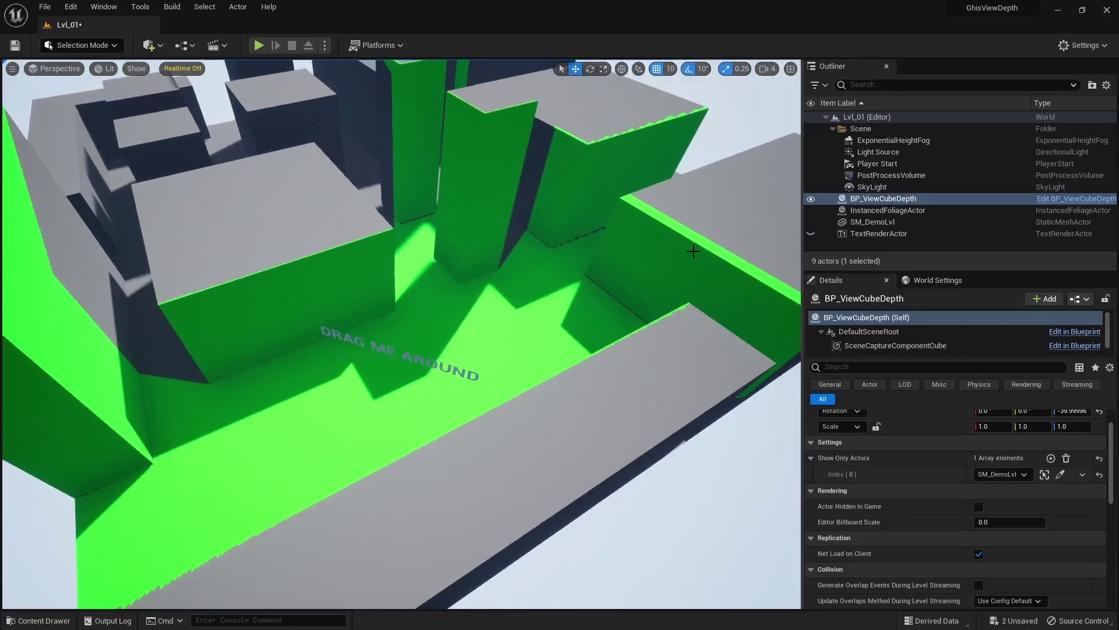
click(435, 362)
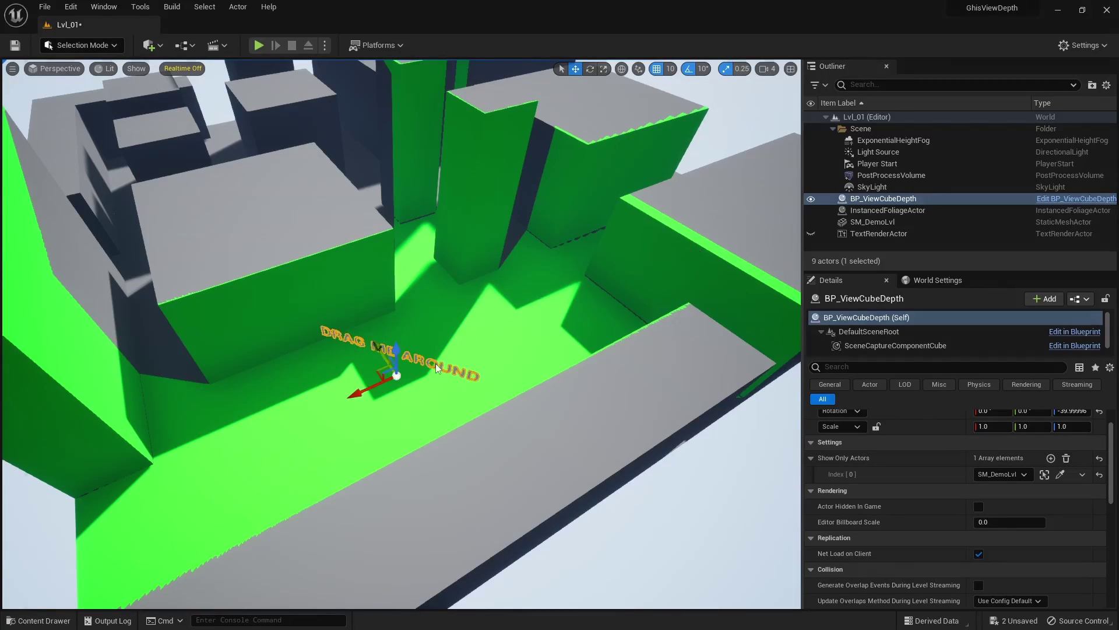
double_click(435, 362)
click(109, 145)
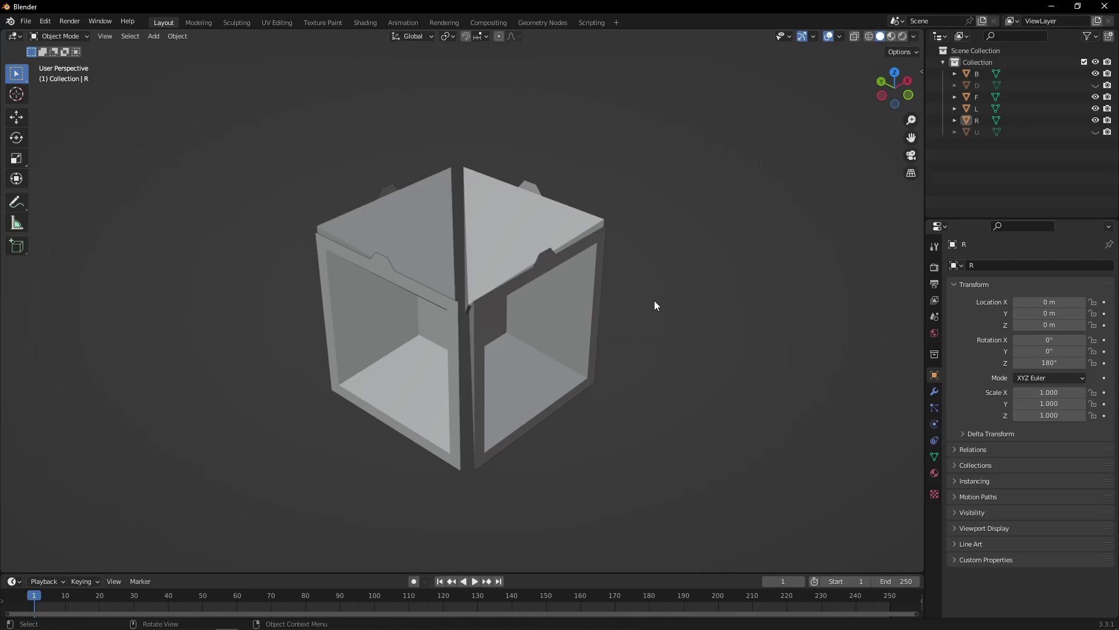
In Blender, inspect the separate cube-side frustums and unhide the hidden D and U objects
click(586, 310)
click(537, 239)
click(417, 238)
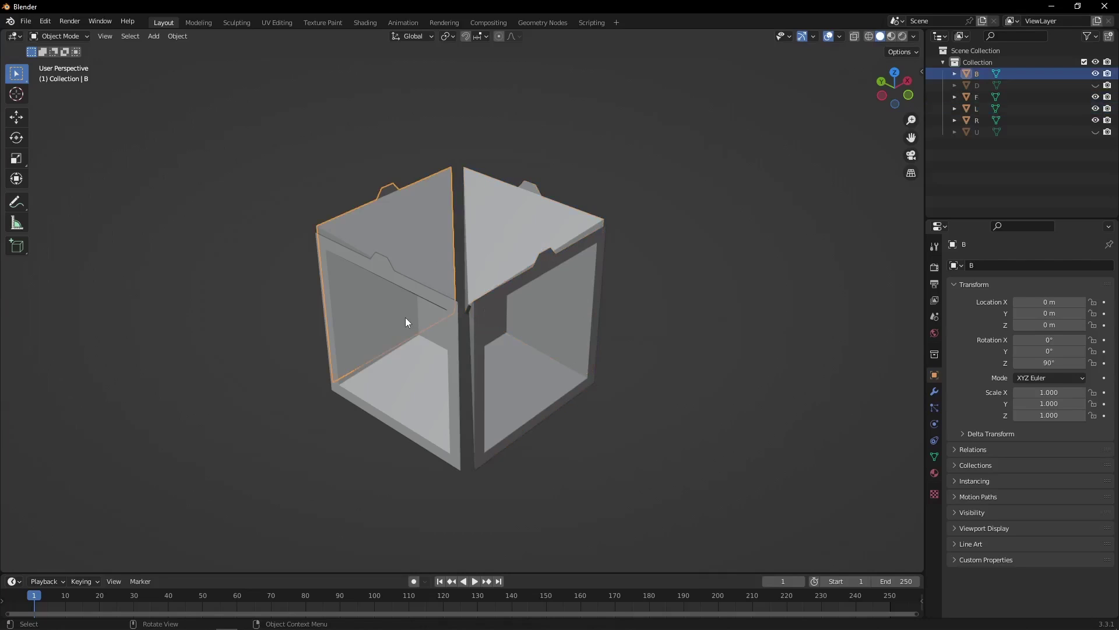
click(404, 317)
key(alt+h)
click(507, 239)
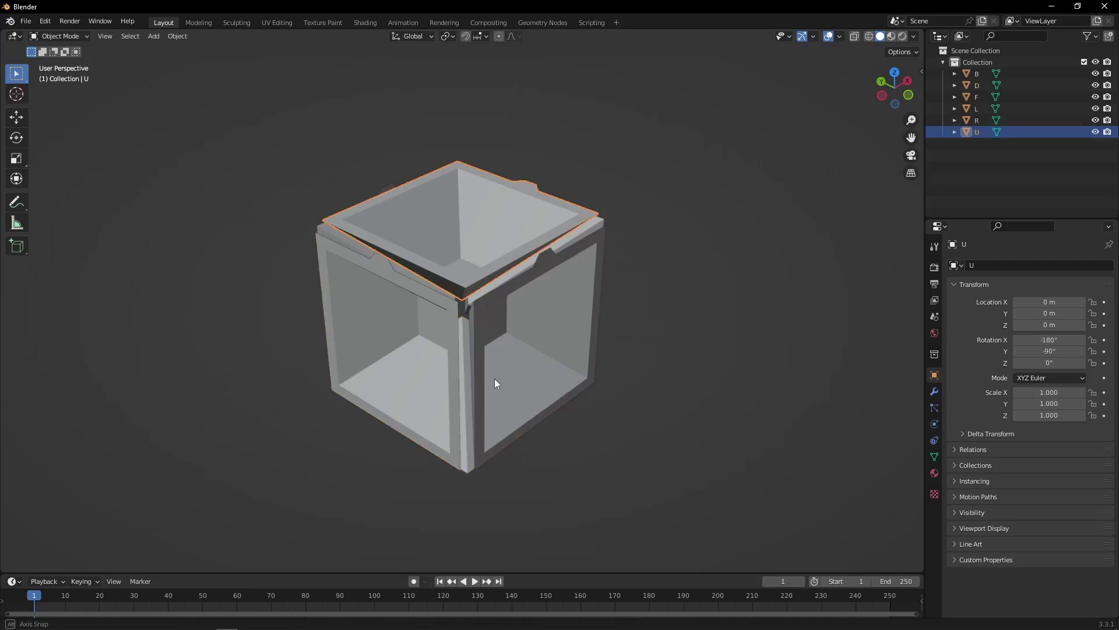
middle_drag(494, 379, 488, 347)
click(488, 347)
click(662, 348)
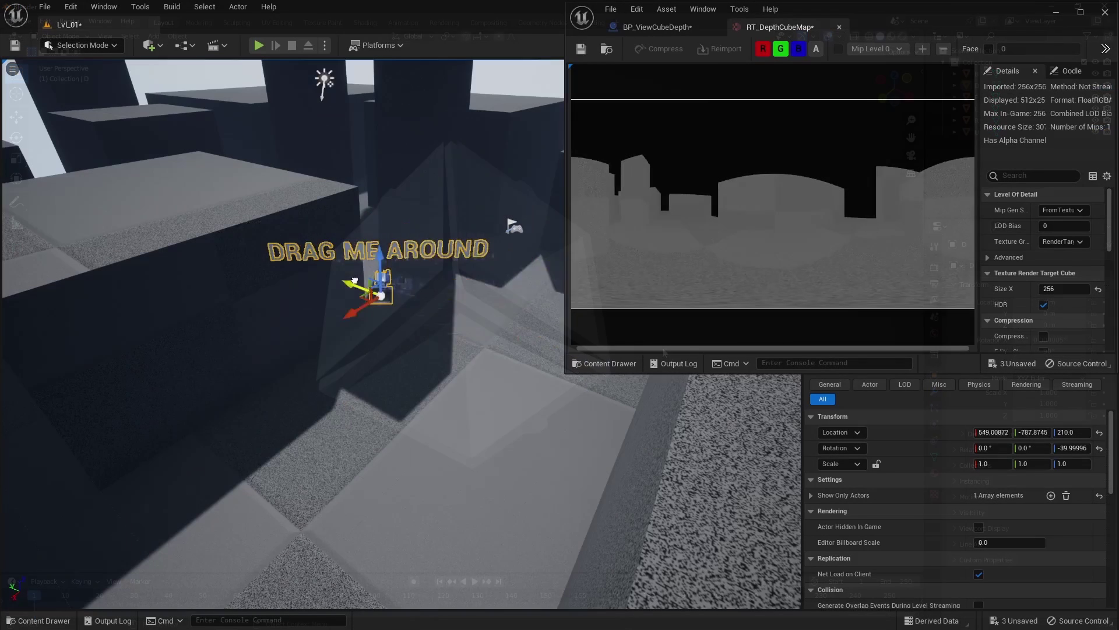
In Unreal Editor, move the BP_ViewCubeDepth actor through the level beside the RT_DepthCubeMap preview
drag(345, 299, 562, 314)
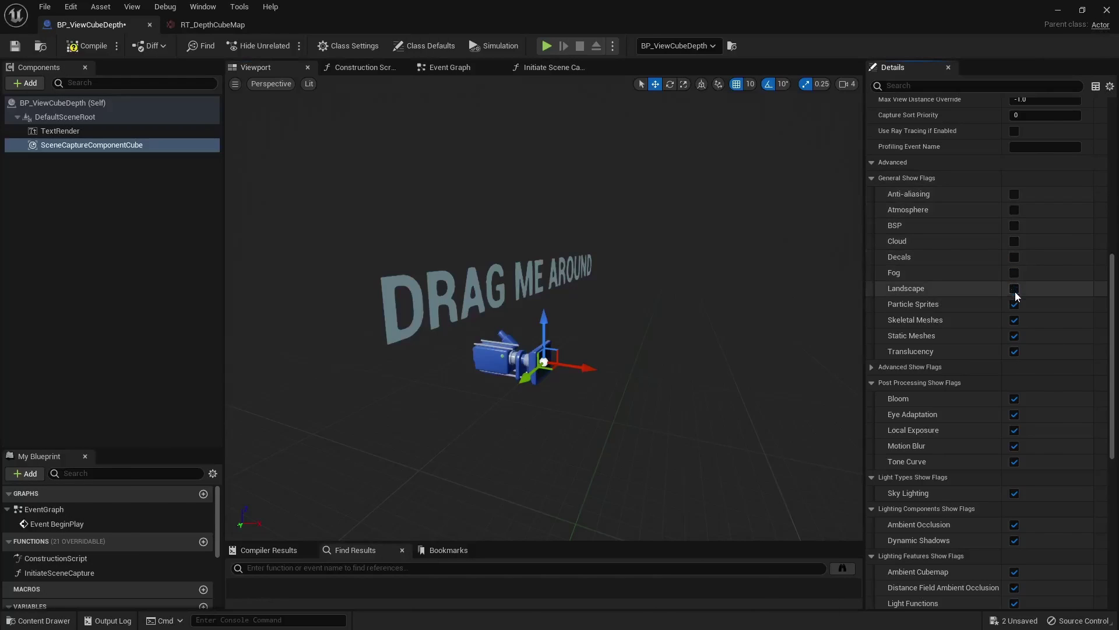
Disable Particle Sprites, Skeletal Meshes, Translucency, Bloom, Eye Adaptation and Local Exposure on the SceneCaptureComponentCube
click(1015, 319)
click(1014, 351)
click(1014, 398)
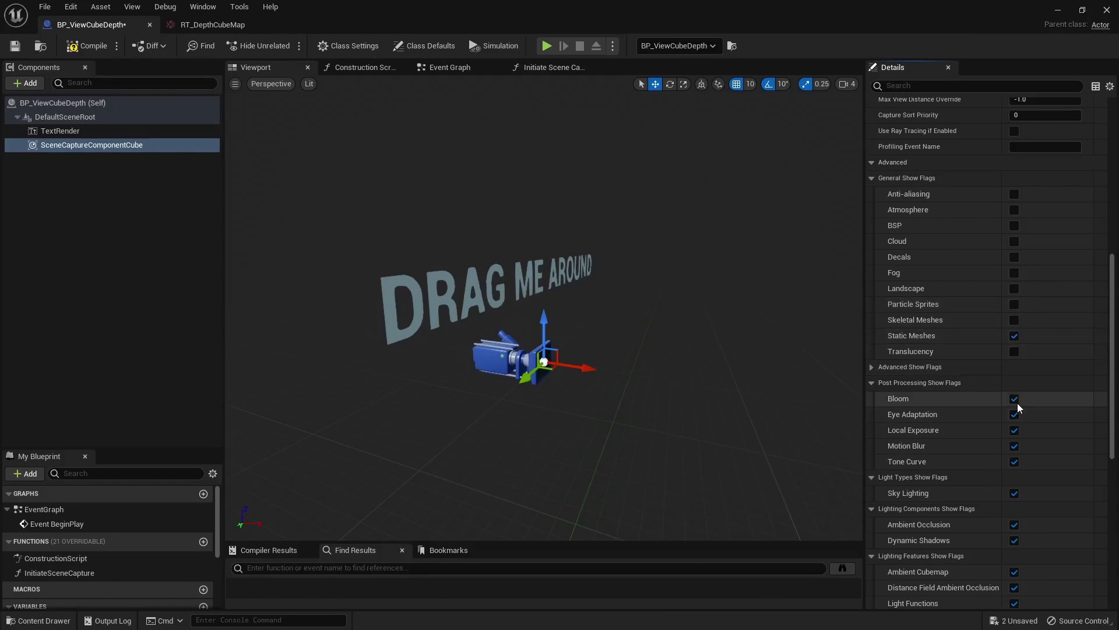
click(1014, 414)
Disable all Advanced Show Flags of the scene capture cube, from DeferredLighting through Temporal AA
click(1013, 367)
click(1014, 382)
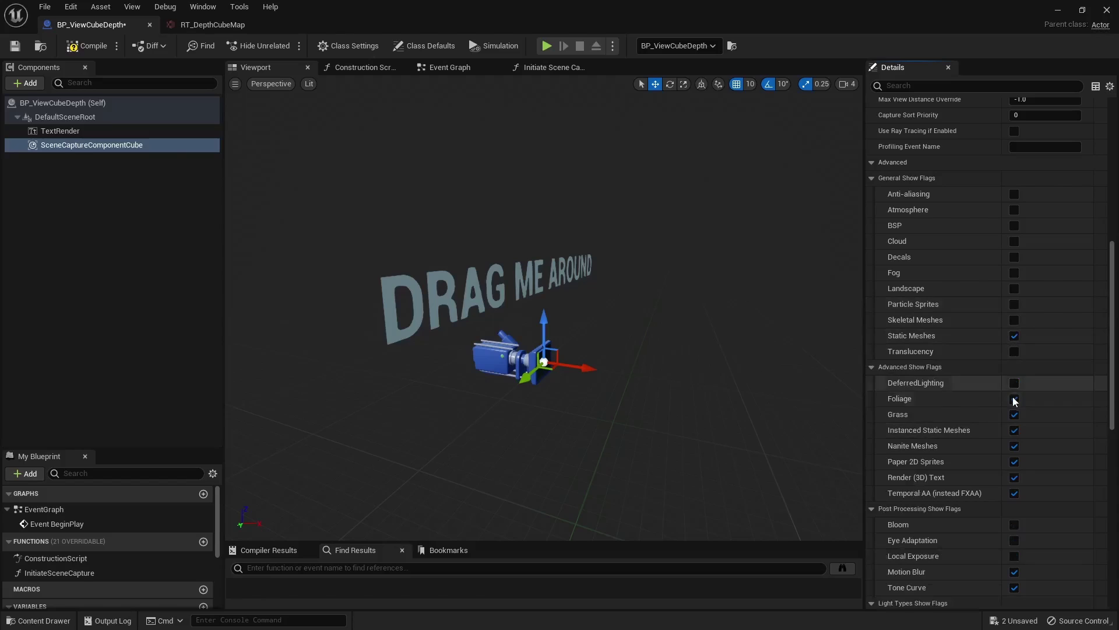
click(1014, 398)
click(1014, 414)
click(1014, 429)
click(1014, 445)
click(1014, 461)
click(1014, 477)
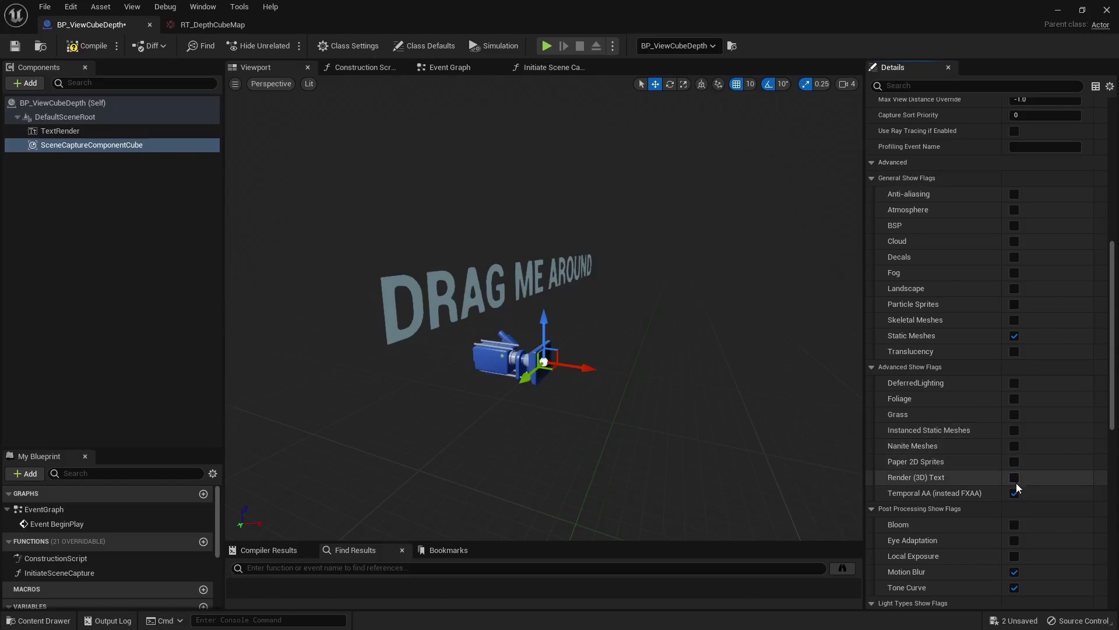
click(1014, 492)
Disable the capture's Motion Blur, Tone Curve, Sky Lighting, Ambient Occlusion and Dynamic Shadows flags
scroll(1017, 442, down, 3)
click(1015, 403)
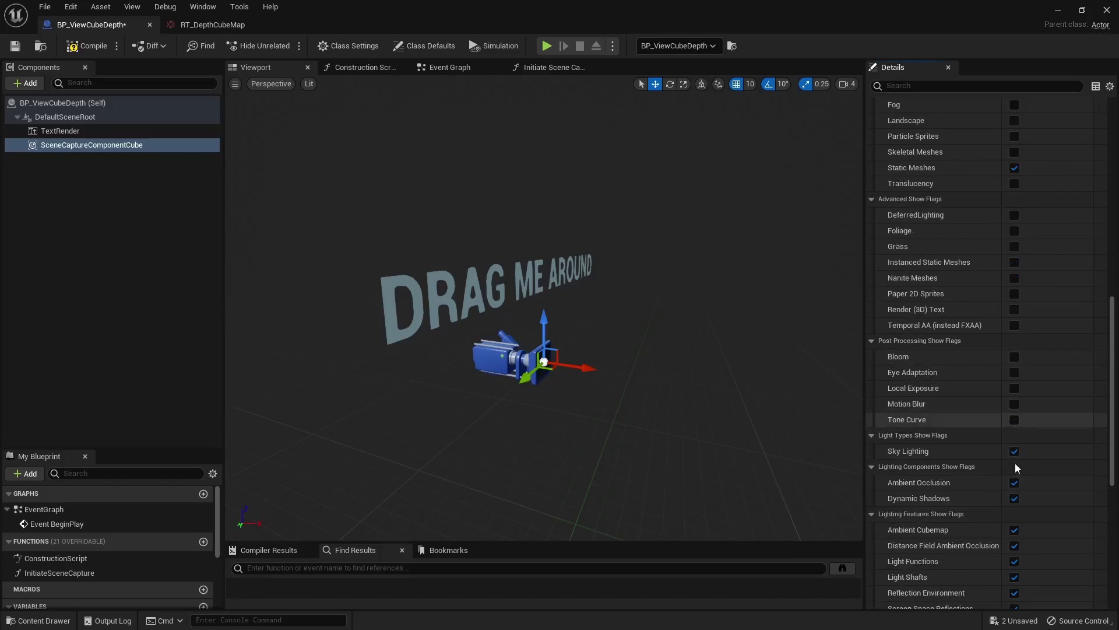
click(1014, 419)
click(1014, 482)
click(1015, 497)
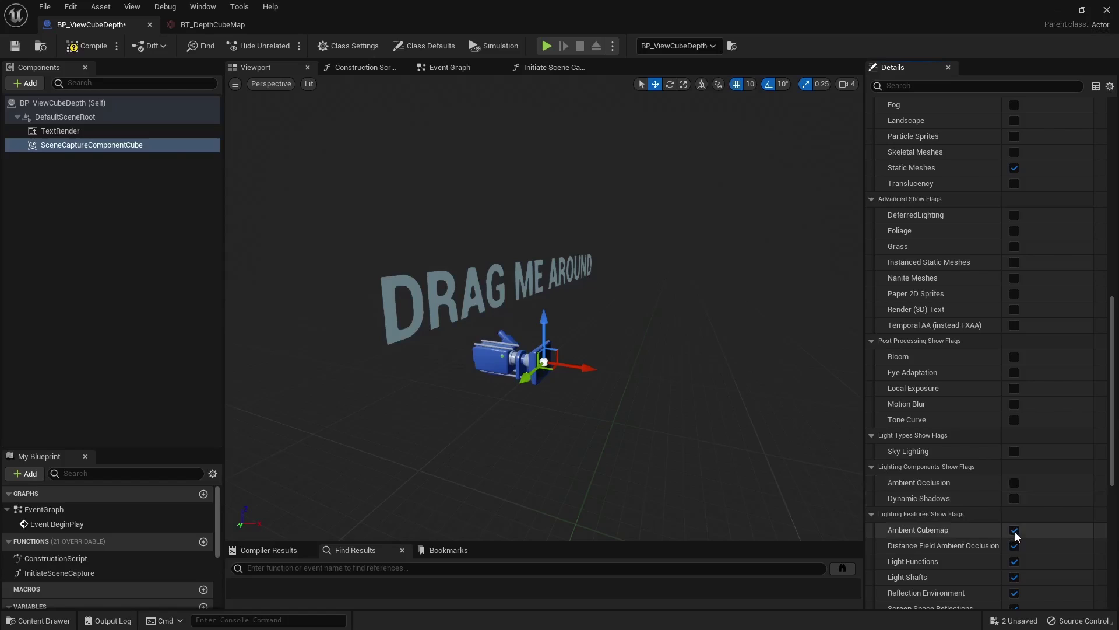
Disable every Lighting Features Show Flag of the capture, from Ambient Cubemap through Volumetric Fog
click(1015, 529)
click(1015, 545)
click(1014, 561)
scroll(1015, 525, down, 2)
click(1014, 484)
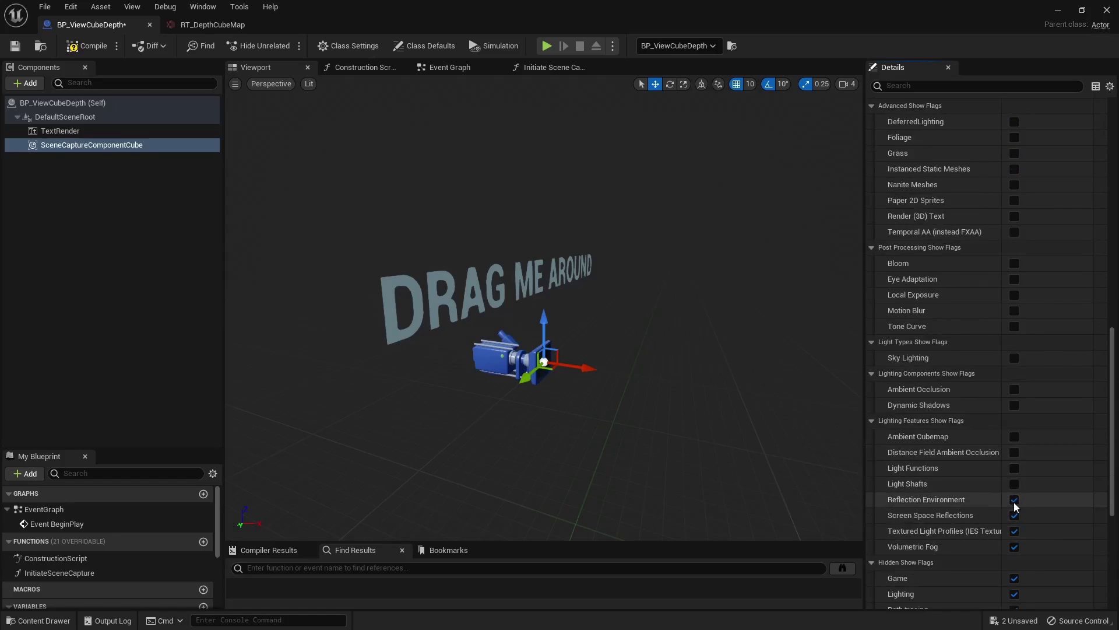
click(1015, 499)
click(1014, 515)
click(1015, 531)
click(1014, 546)
Disable the Game, Lighting, Path tracing and Post-processing hidden show flags and compile BP_ViewCubeDepth
scroll(1019, 520, down, 2)
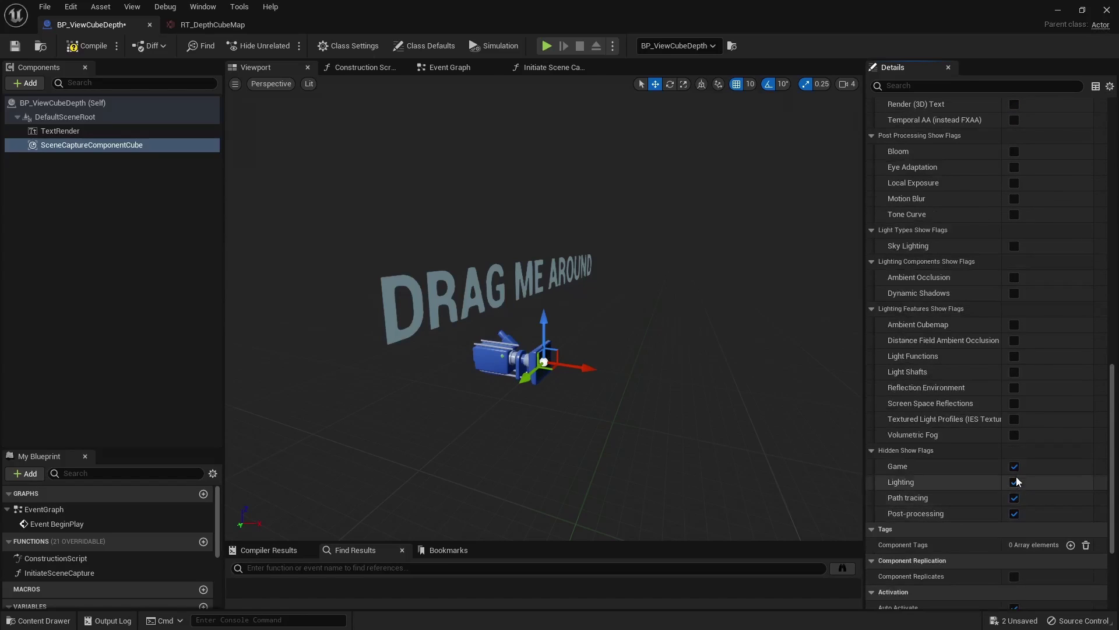
click(1014, 466)
click(1014, 482)
click(1014, 498)
click(1015, 514)
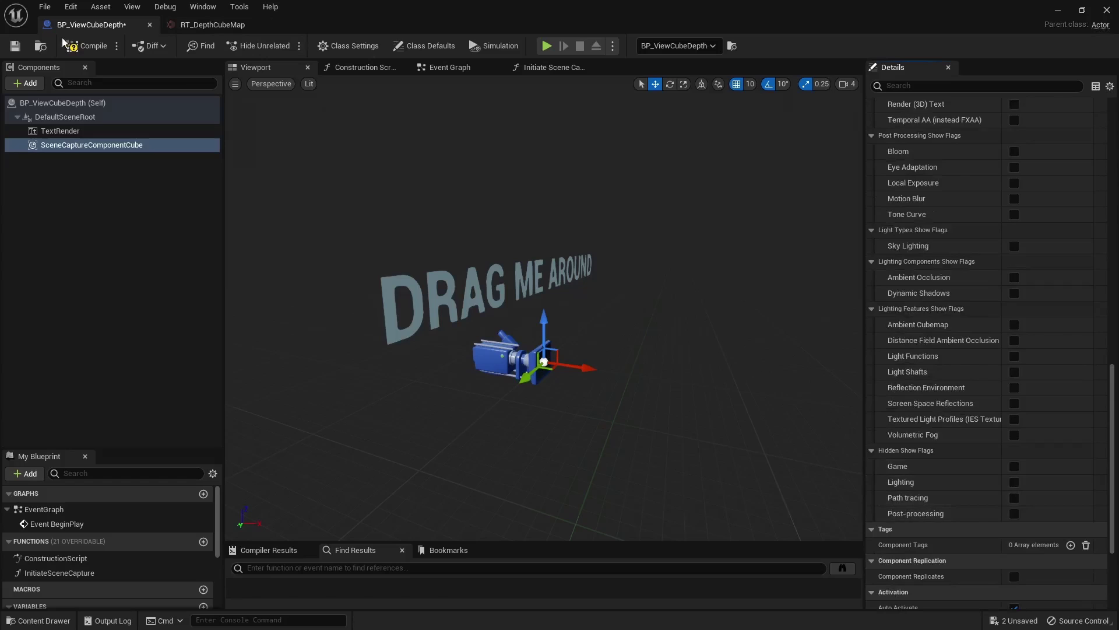
click(81, 45)
View the captured depth in the RT_DepthCubeMap render target
click(205, 26)
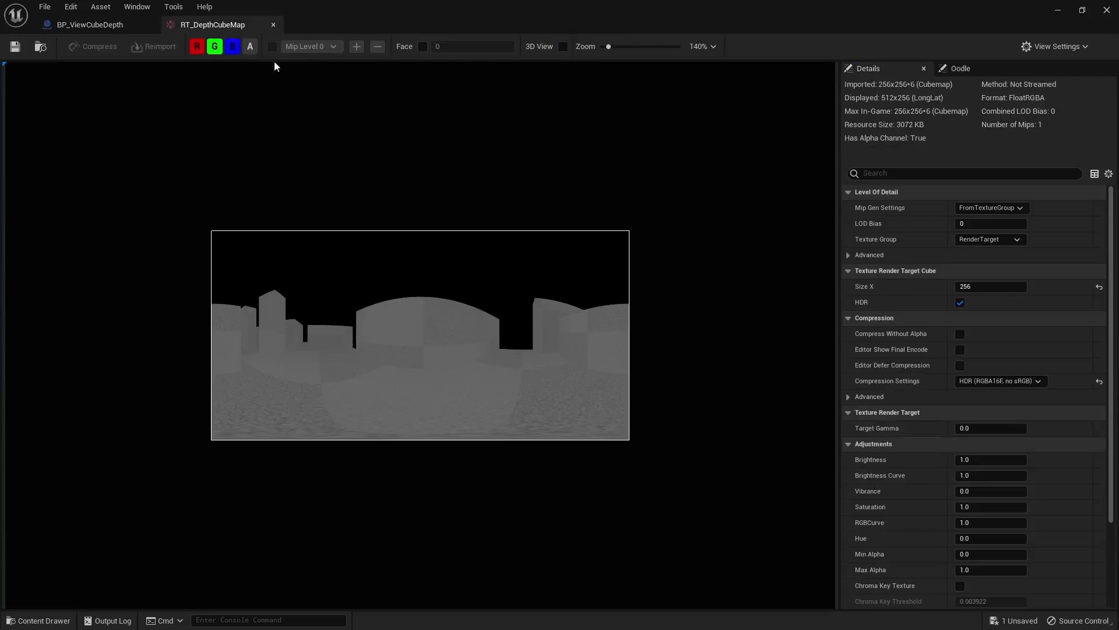
double_click(410, 17)
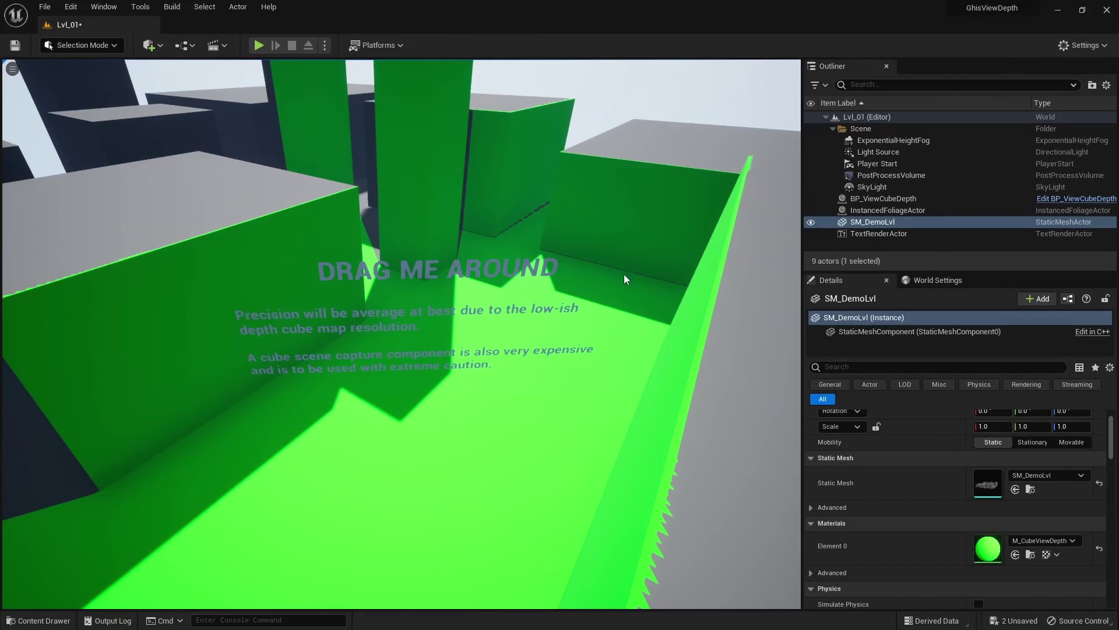
Profile the GPU frame and examine the cost of each SceneCapture BP_ViewCubeDepth pass
key(ctrl+shift+comma)
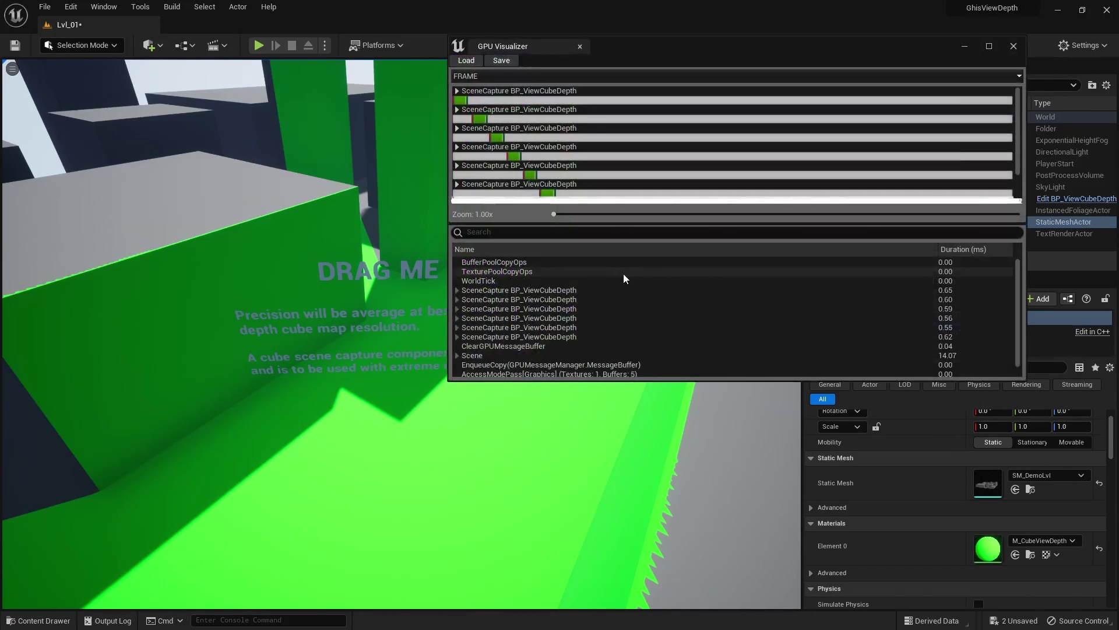
click(560, 291)
click(559, 299)
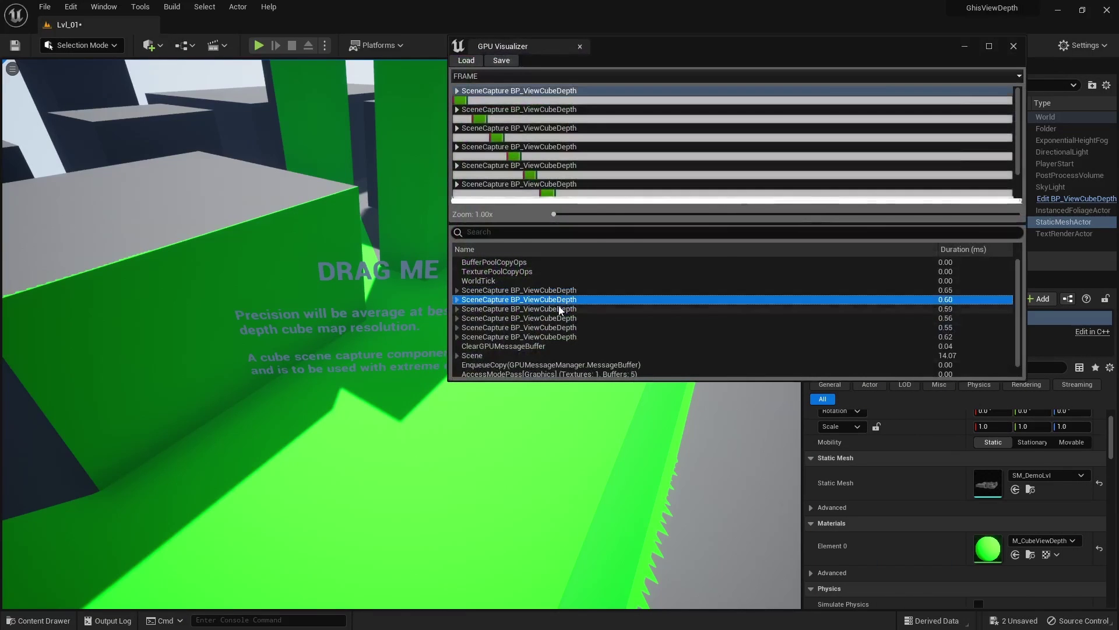
click(558, 309)
click(558, 318)
drag(558, 323, 558, 328)
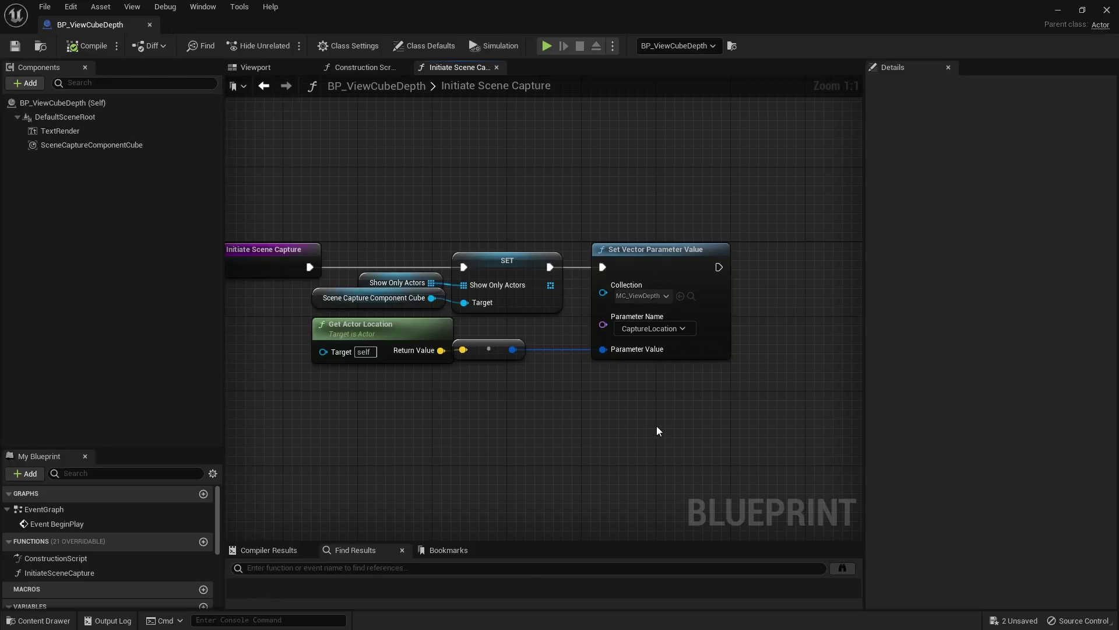
Examine how the Initiate Scene Capture function passes the actor's location to the CaptureLocation vector parameter
drag(335, 401, 527, 317)
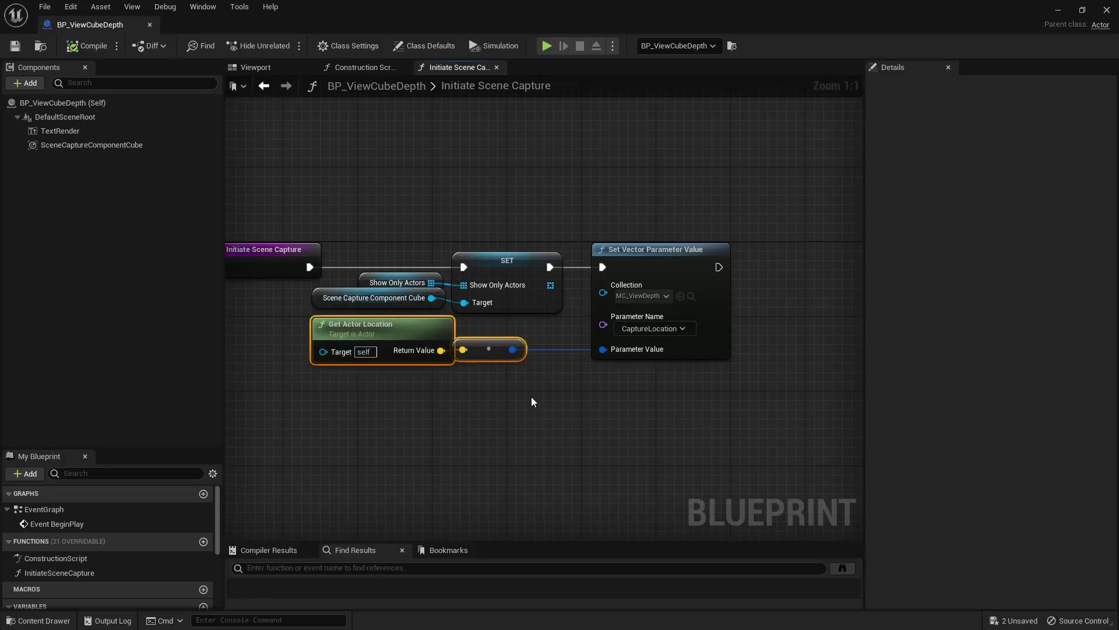
drag(531, 396, 732, 268)
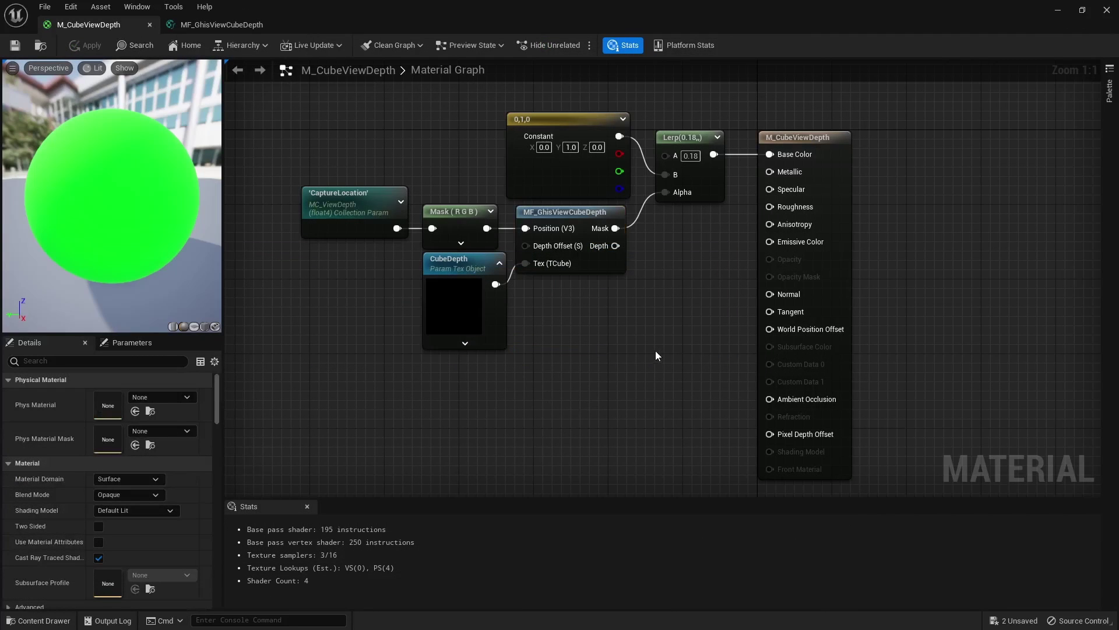
Inspect the CubeDepth texture parameter in M_CubeViewDepth and open the MF_GhisViewCubeDepth material function
click(475, 294)
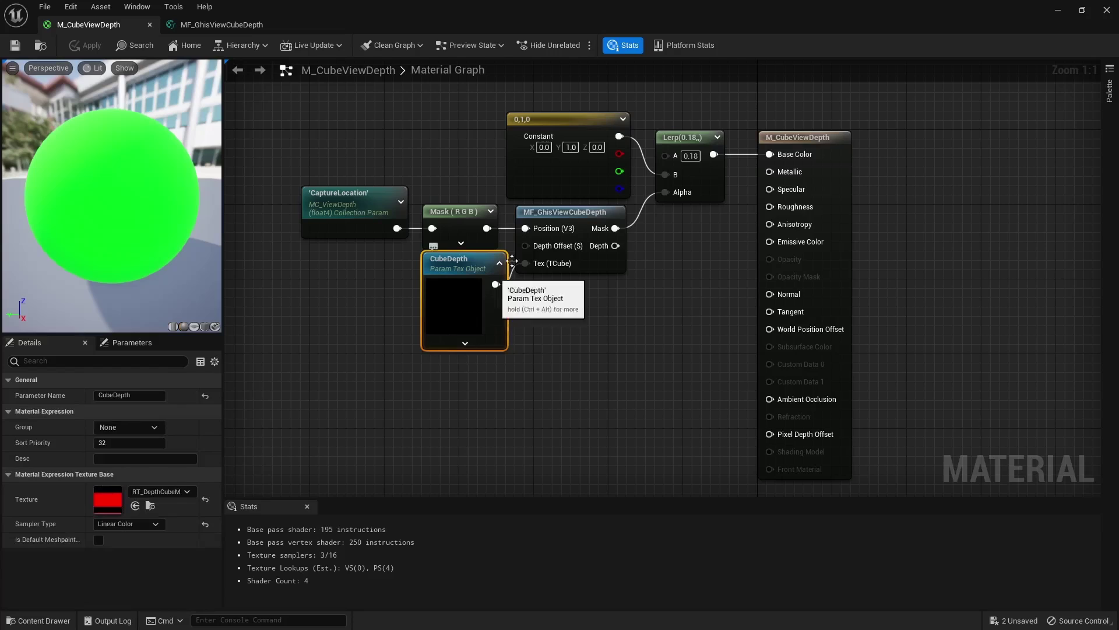
click(570, 212)
double_click(570, 212)
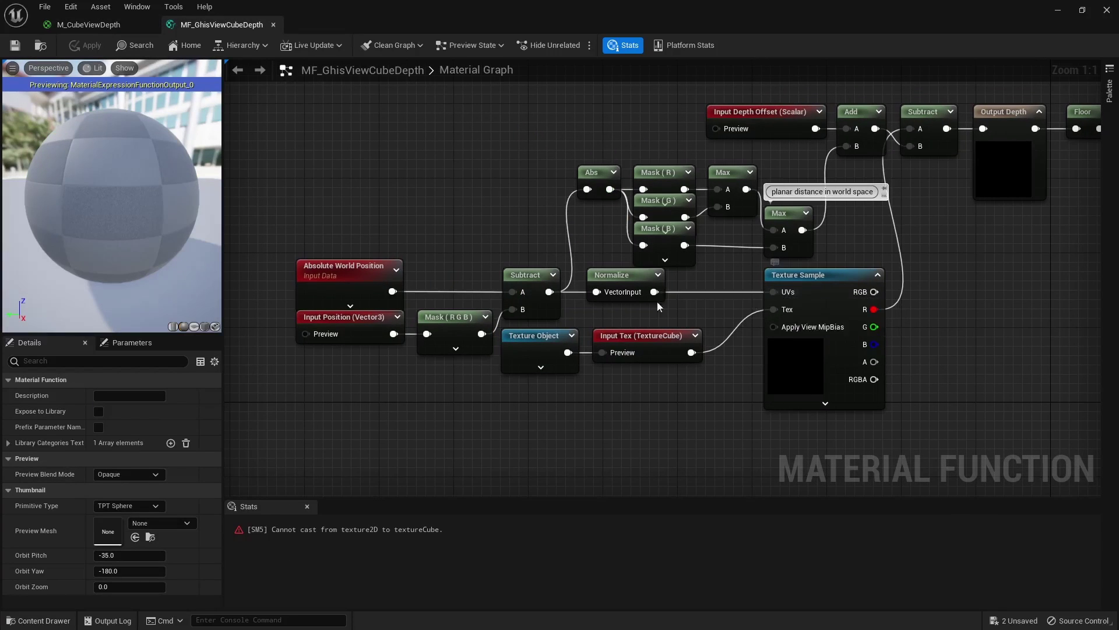
Examine the position inputs, the Subtract and Normalize nodes and the cube-map Texture Sample in MF_GhisViewCubeDepth
click(339, 279)
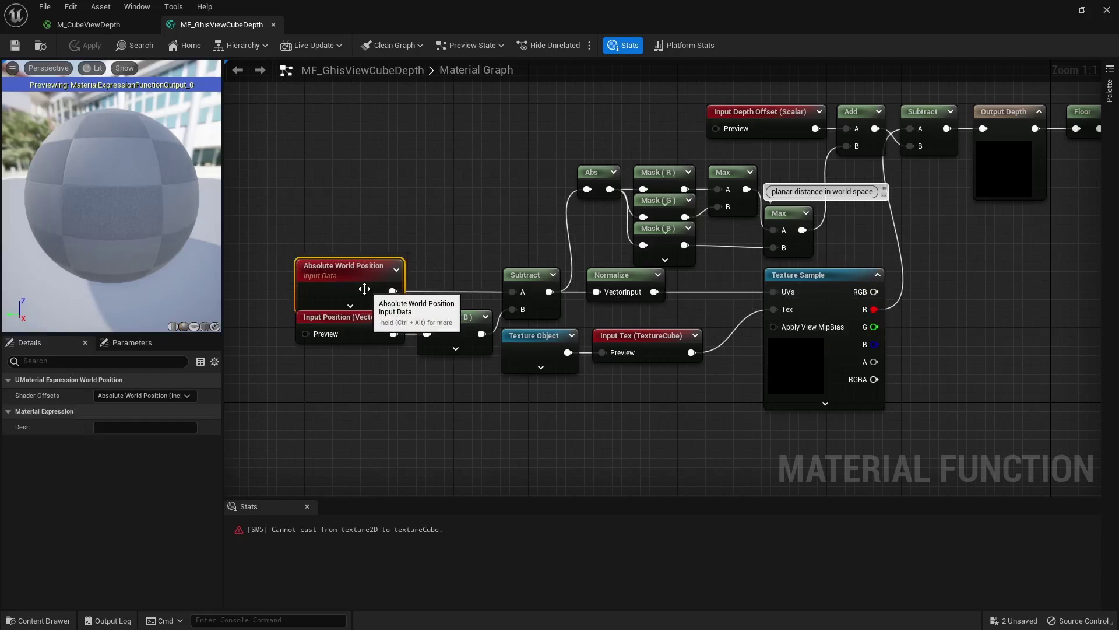
drag(345, 369, 436, 318)
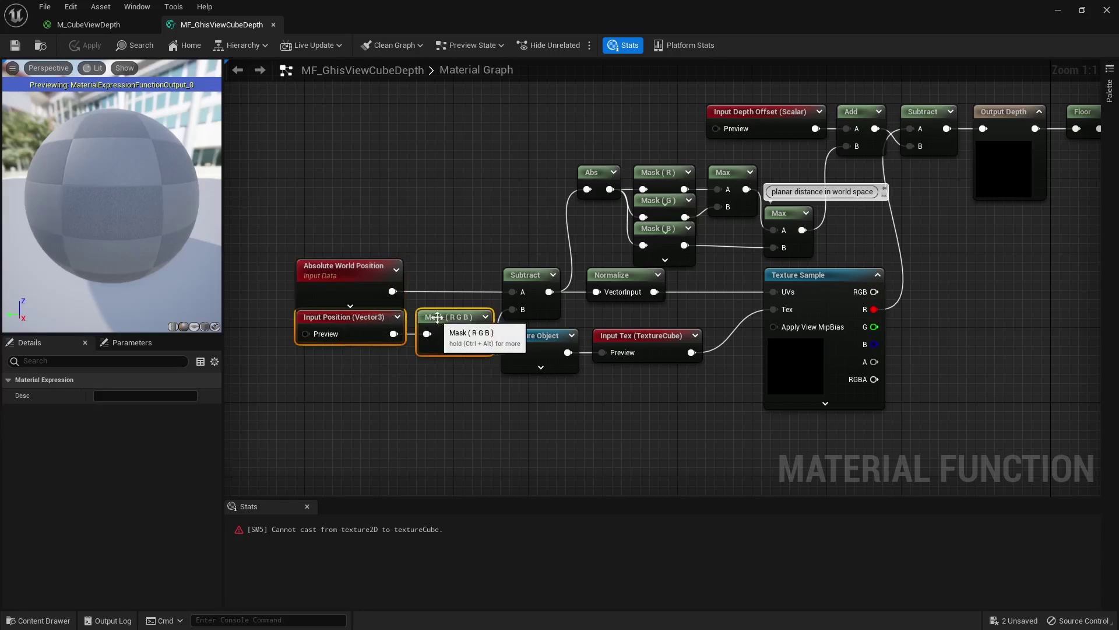
drag(488, 258, 619, 300)
click(619, 313)
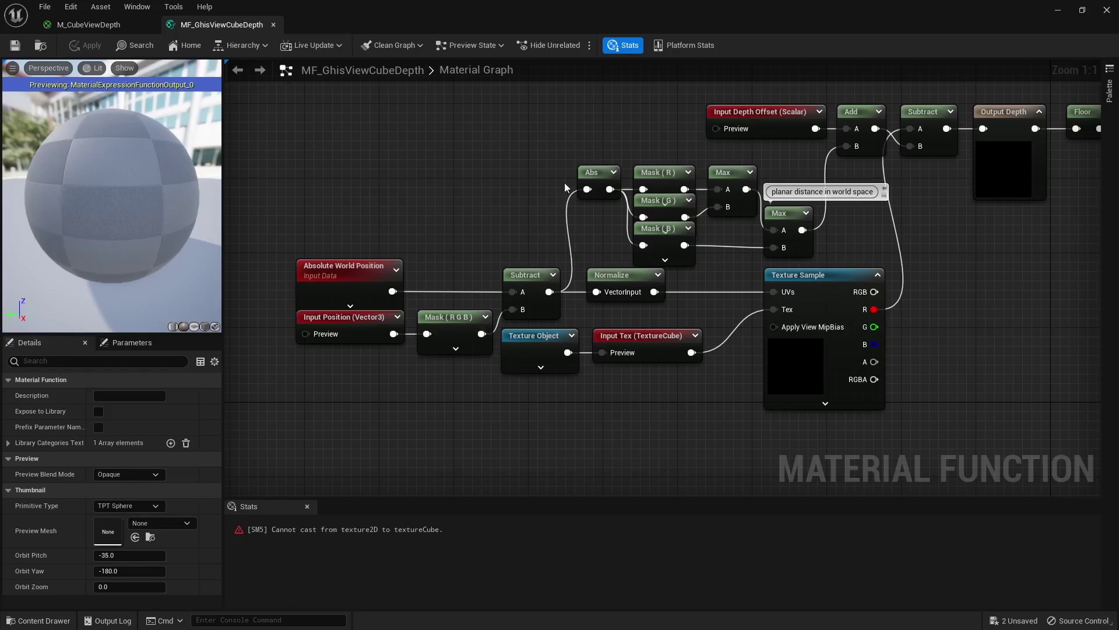
click(783, 373)
right_drag(736, 351, 617, 388)
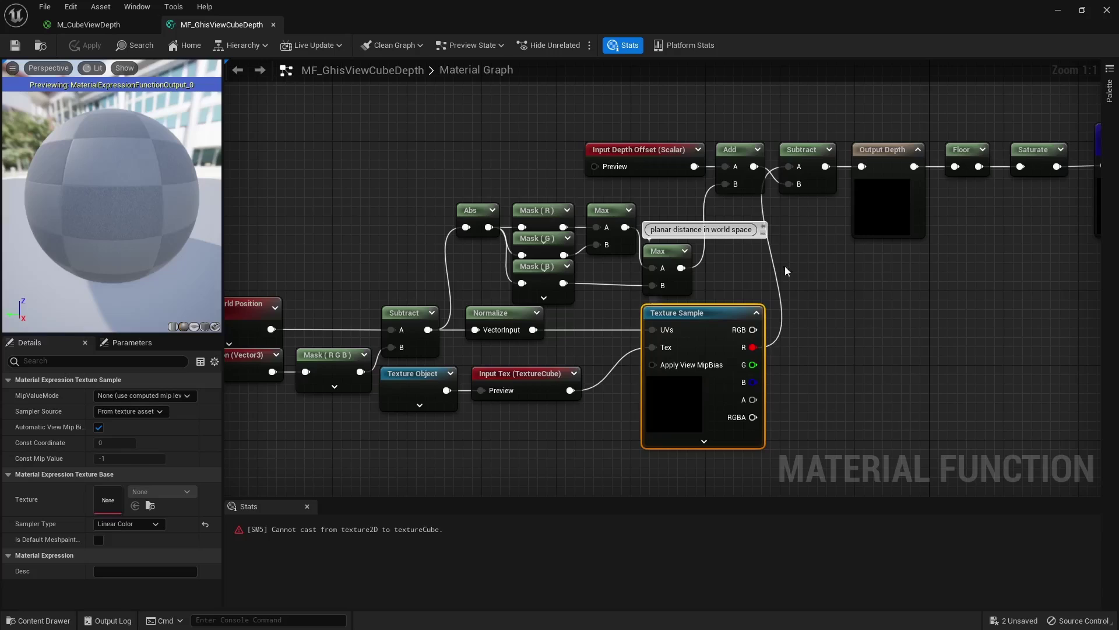
Examine the depth offset Add node and the Abs, Mask and Max nodes that compute planar distance
click(740, 154)
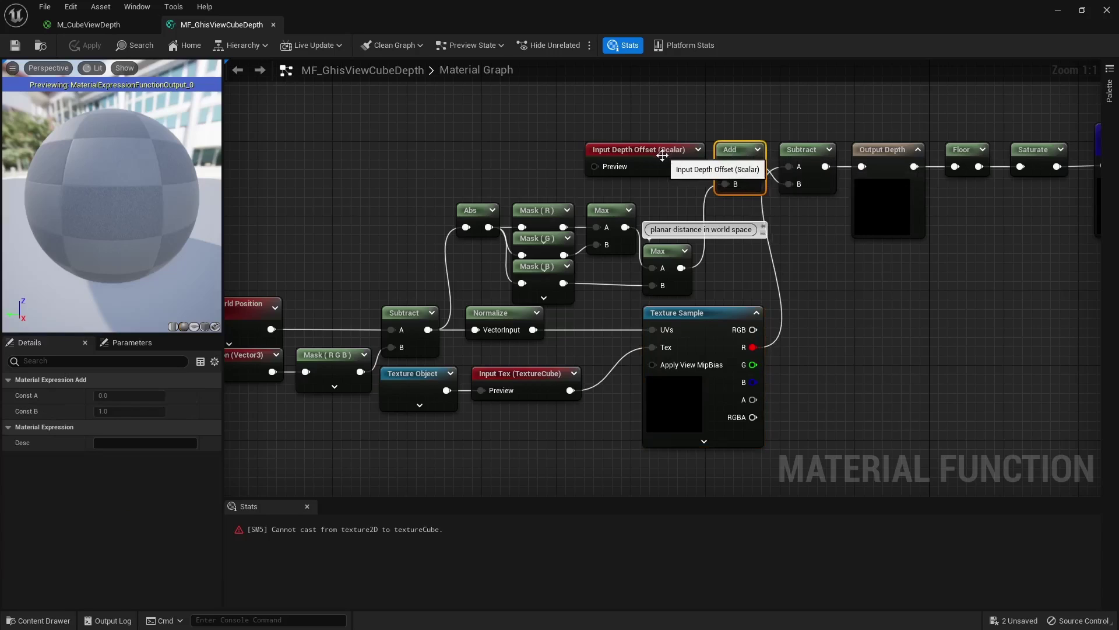
drag(410, 201, 659, 282)
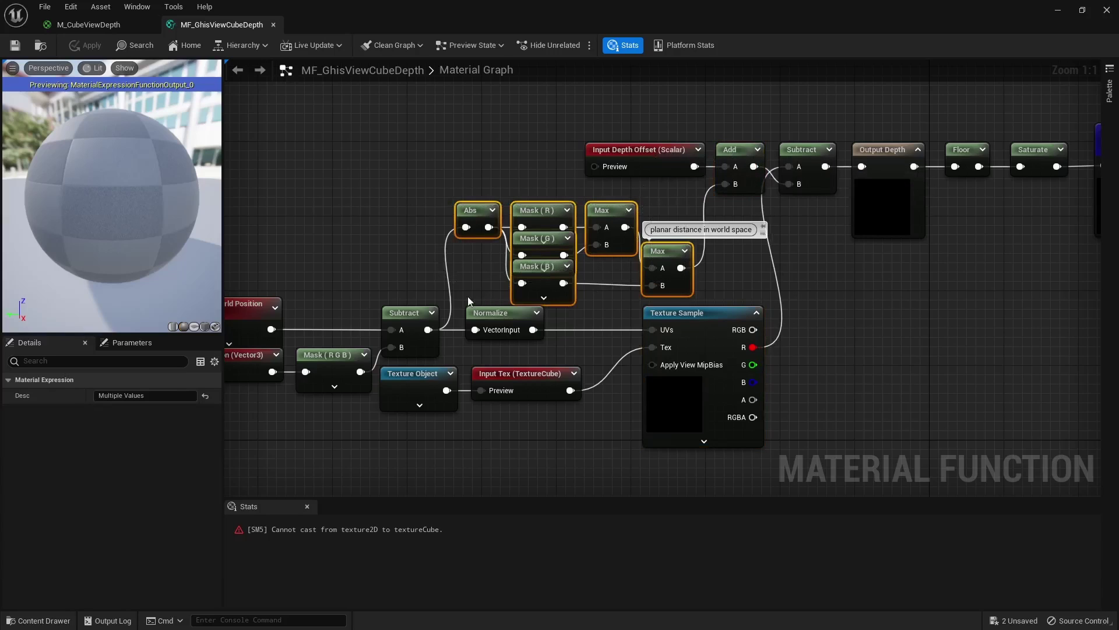
click(410, 298)
right_drag(789, 267, 781, 278)
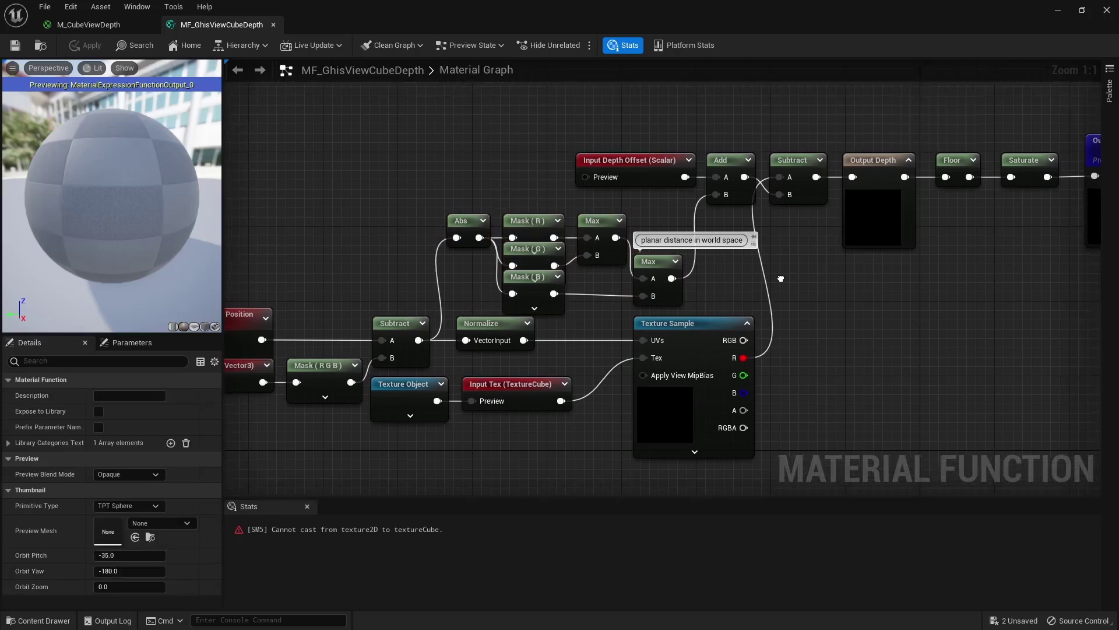
scroll(773, 285, down, 1)
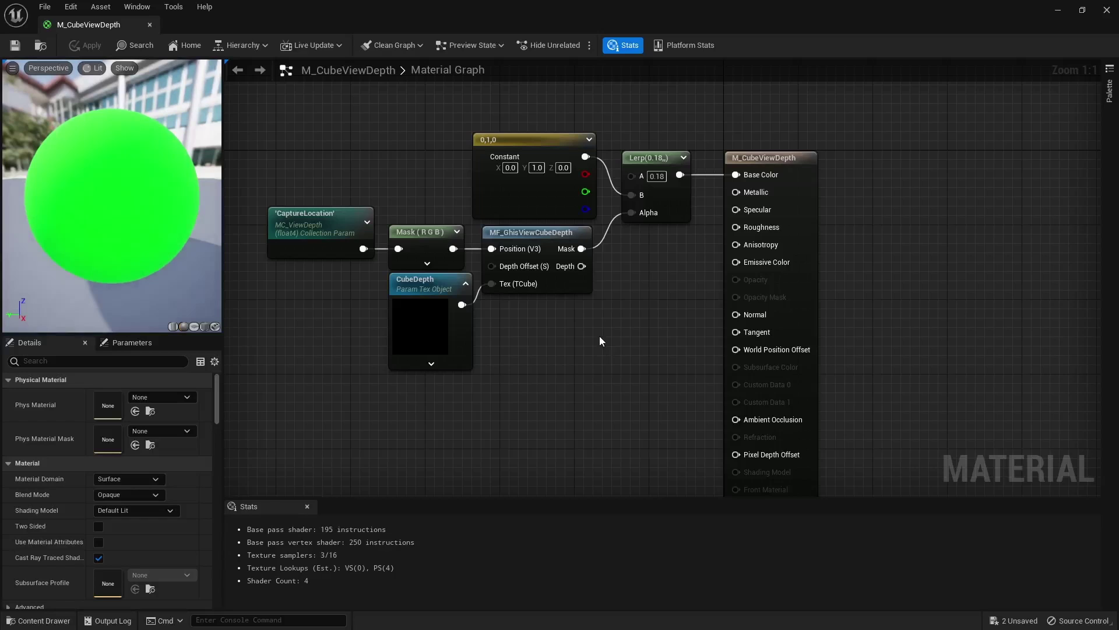
Inspect the Lerp node feeding Base Color in M_CubeViewDepth and close the material editor
click(658, 194)
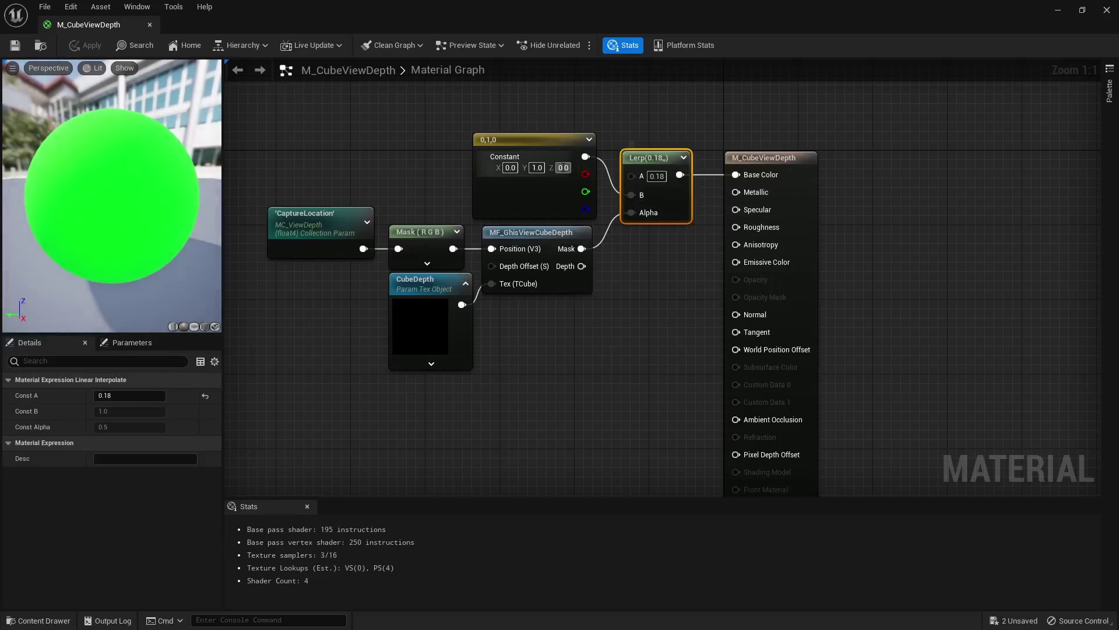
click(643, 284)
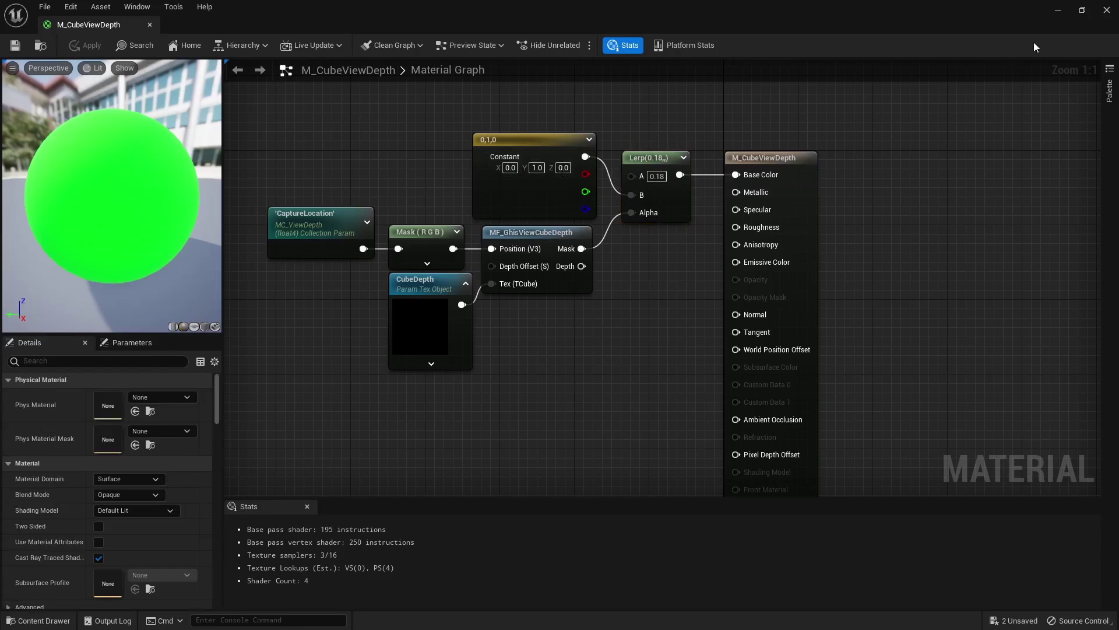
click(1106, 10)
Move the BP_ViewCubeDepth actor to several spots between the blocks of Lvl_01 to test the visibility mask
right_drag(712, 240, 518, 310)
click(425, 349)
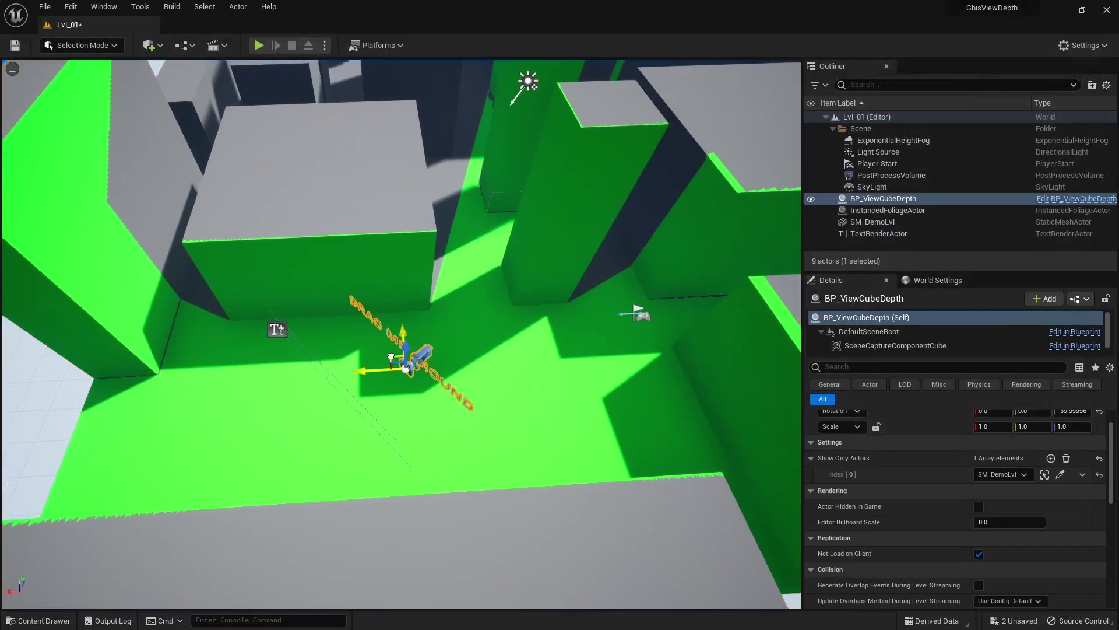
drag(388, 355, 596, 341)
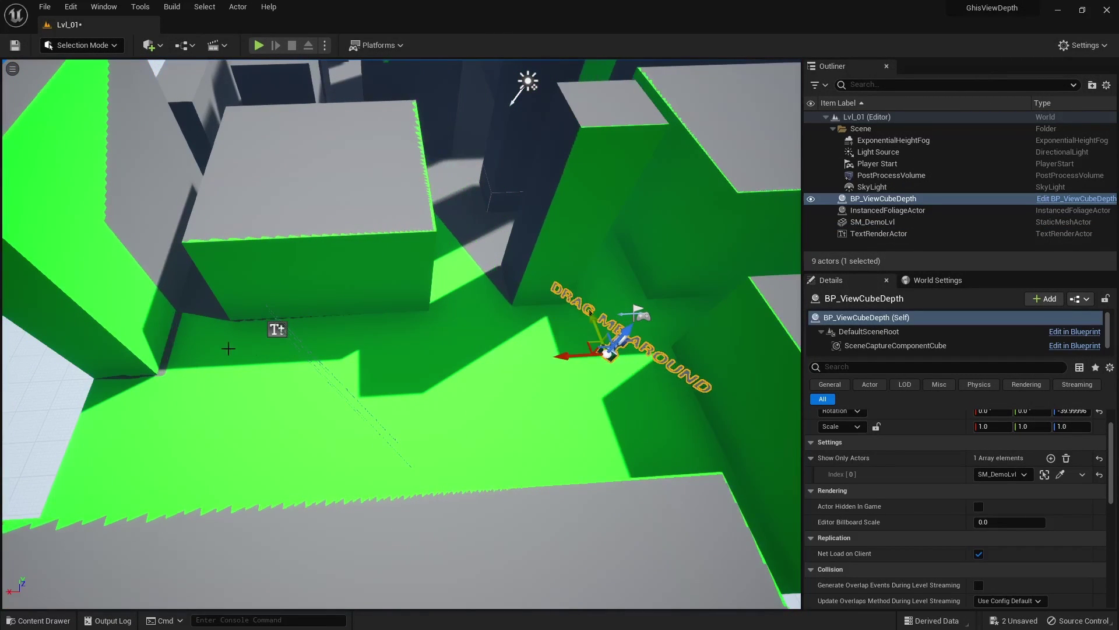
right_drag(151, 525, 151, 525)
right_drag(362, 430, 363, 431)
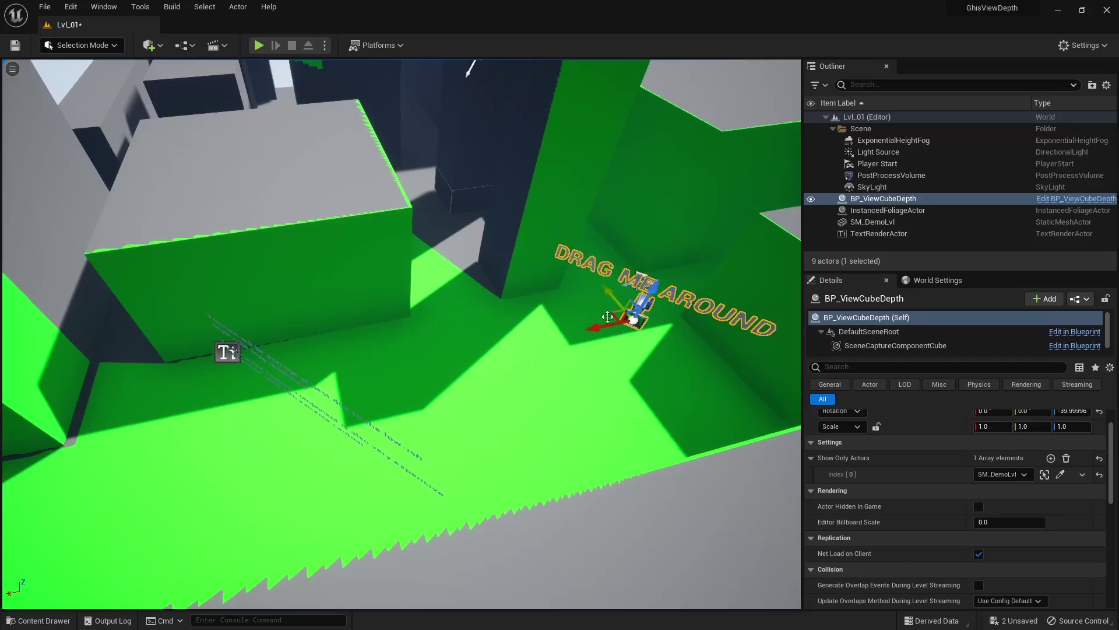
mouse_move(614, 314)
mouse_down()
mouse_move(519, 343)
mouse_move(482, 336)
mouse_move(424, 352)
mouse_move(552, 332)
mouse_move(577, 315)
mouse_move(580, 269)
mouse_move(568, 219)
mouse_move(488, 207)
mouse_move(455, 220)
mouse_move(387, 155)
mouse_move(449, 187)
mouse_move(536, 185)
mouse_move(588, 260)
mouse_move(595, 349)
mouse_move(483, 363)
mouse_up()
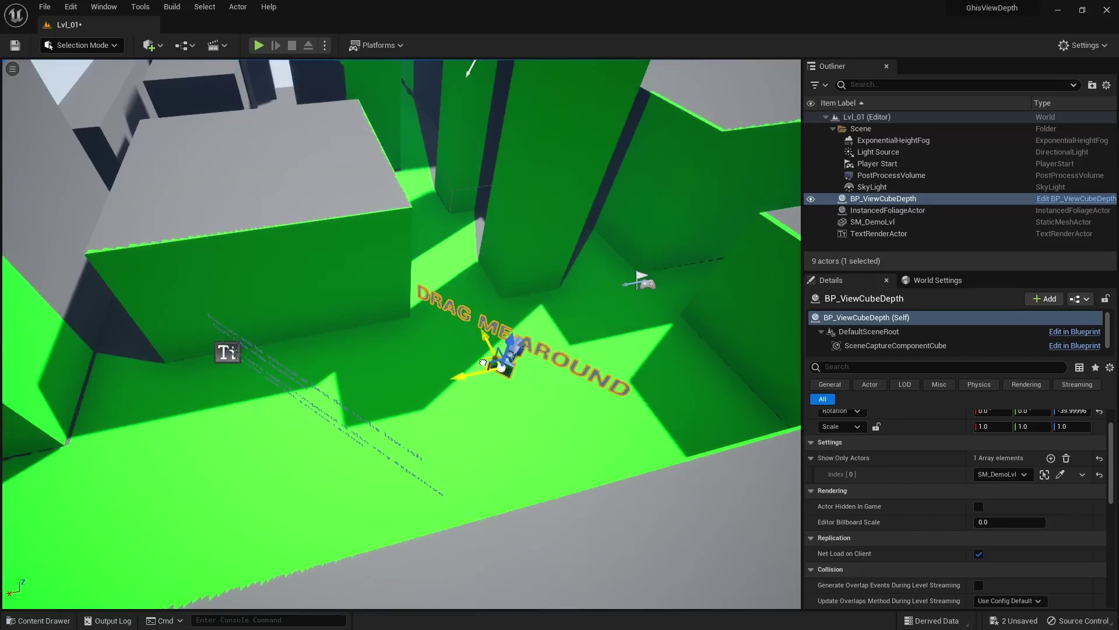
mouse_move(482, 364)
mouse_down()
mouse_move(222, 419)
mouse_move(134, 381)
mouse_move(204, 393)
mouse_move(412, 318)
mouse_move(434, 236)
mouse_move(423, 204)
mouse_up()
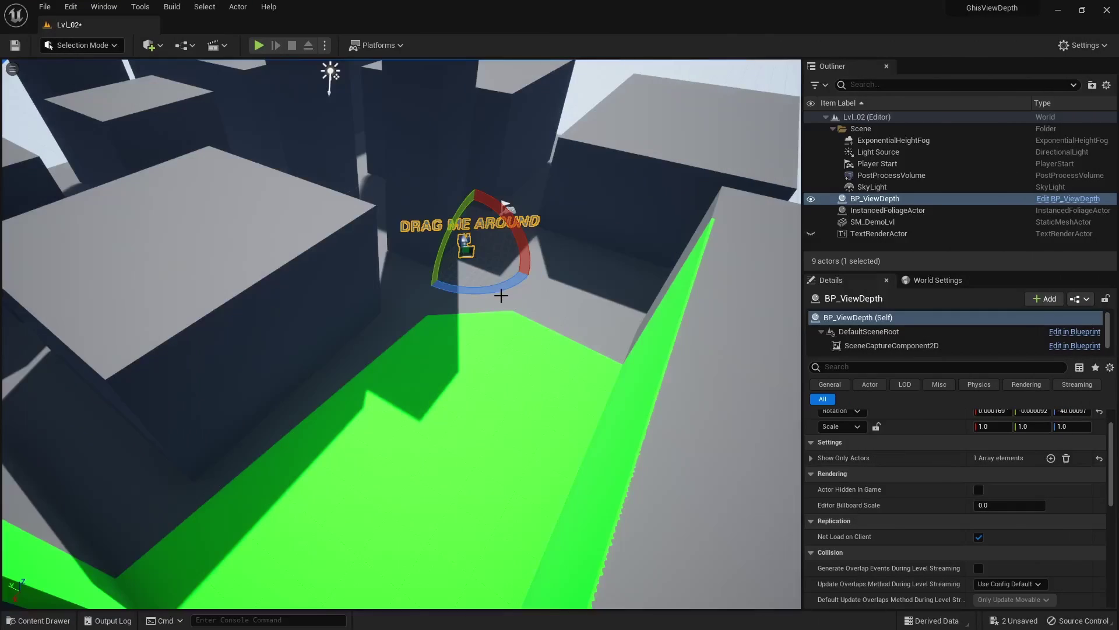
Rotate the BP_ViewDepth actor in Lvl_02 to sweep its view mask over the blocks, and reset its rotation to 0° on all axes
mouse_move(500, 295)
mouse_down()
mouse_move(412, 302)
mouse_move(468, 312)
mouse_move(546, 280)
mouse_move(531, 244)
mouse_move(531, 288)
mouse_move(489, 294)
mouse_up()
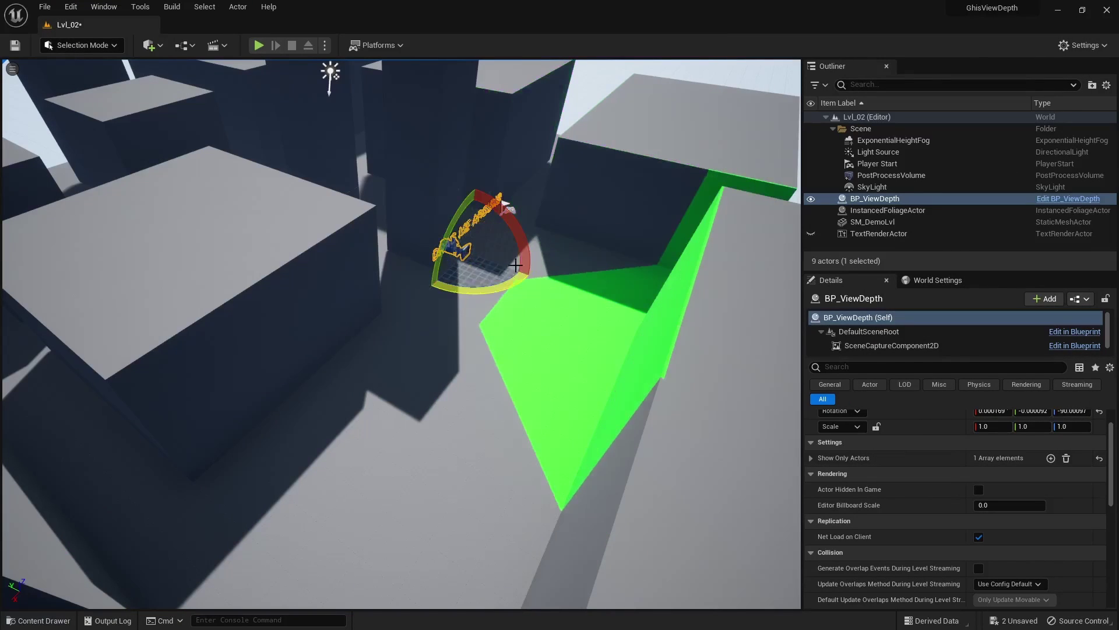
mouse_move(510, 213)
mouse_down()
mouse_move(528, 271)
mouse_move(502, 201)
mouse_up()
drag(476, 287, 507, 280)
scroll(1089, 453, up, 1)
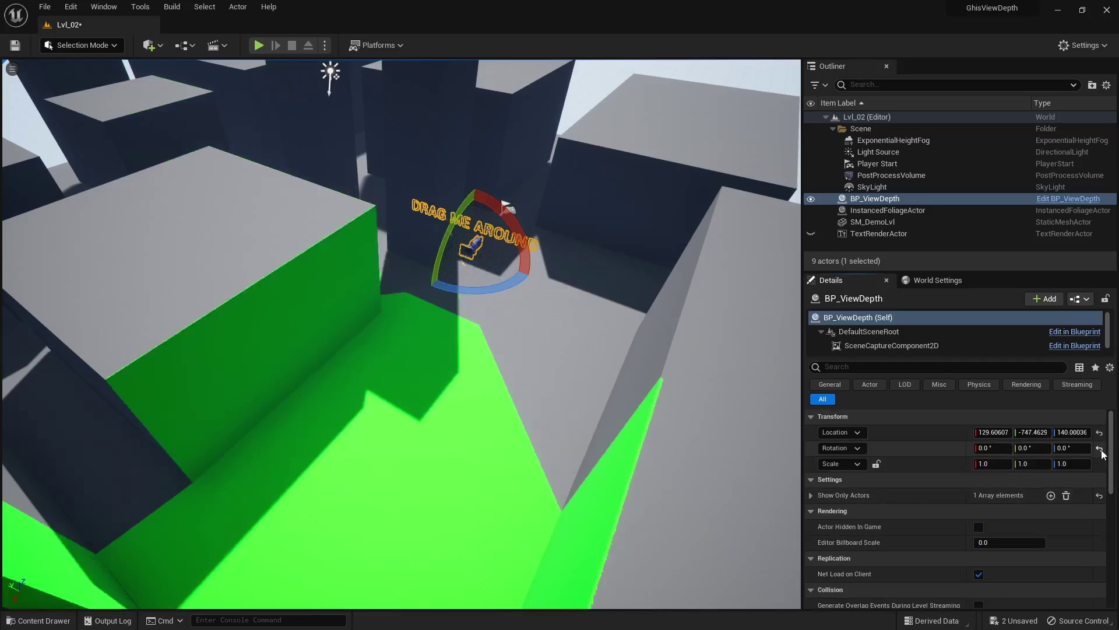
Open the BP_ViewDepth blueprint and inspect the projection and scene capture settings of SceneCaptureComponent2D
click(1068, 198)
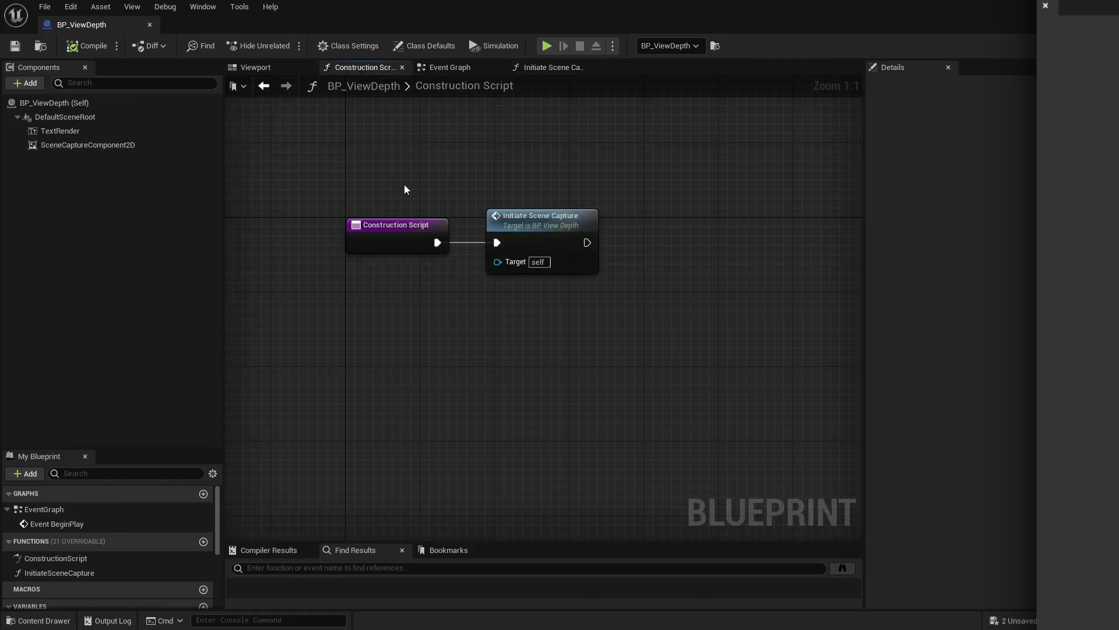
click(88, 146)
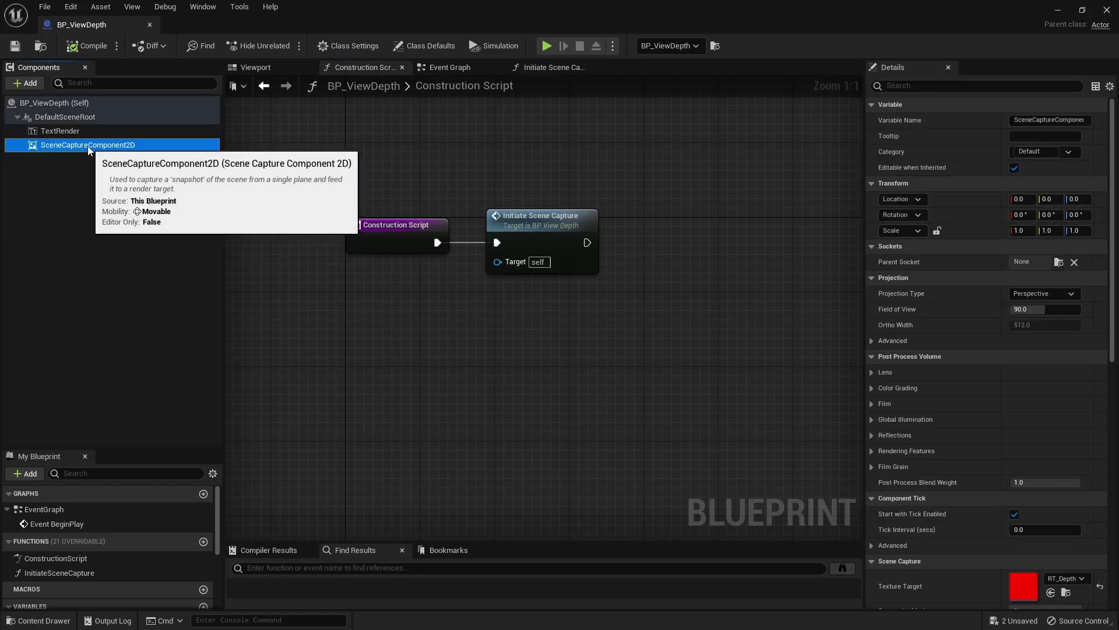
scroll(1030, 428, down, 2)
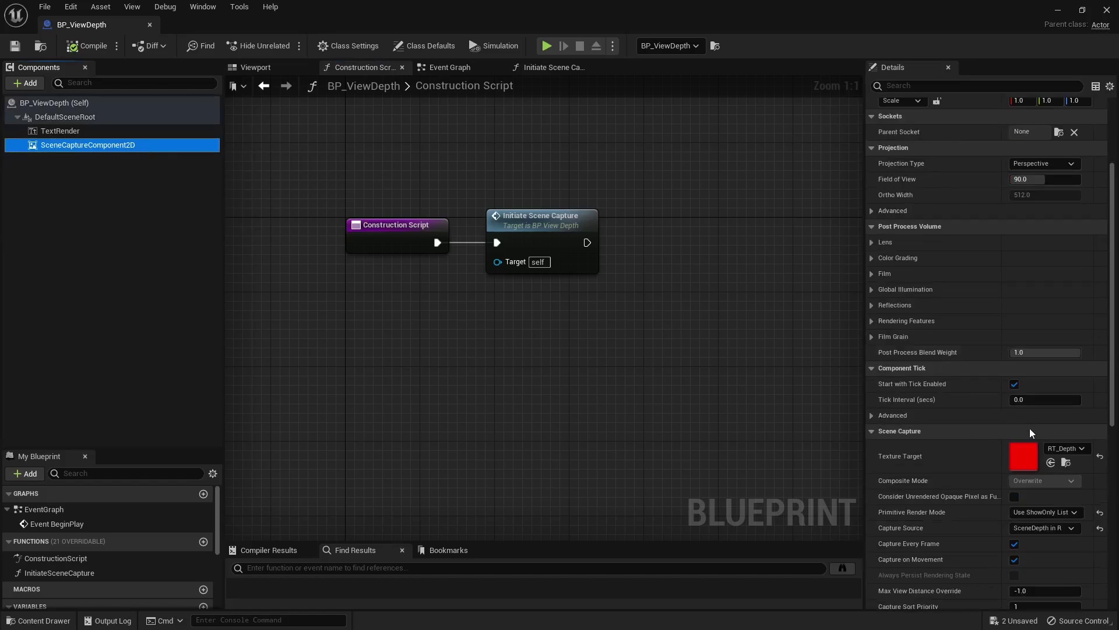
Open the Initiate Scene Capture function and examine the nodes that build the view projection matrix and store it in the MC_ViewDepth parameters
double_click(522, 229)
drag(334, 278, 562, 309)
drag(326, 320, 752, 394)
right_drag(764, 392, 168, 374)
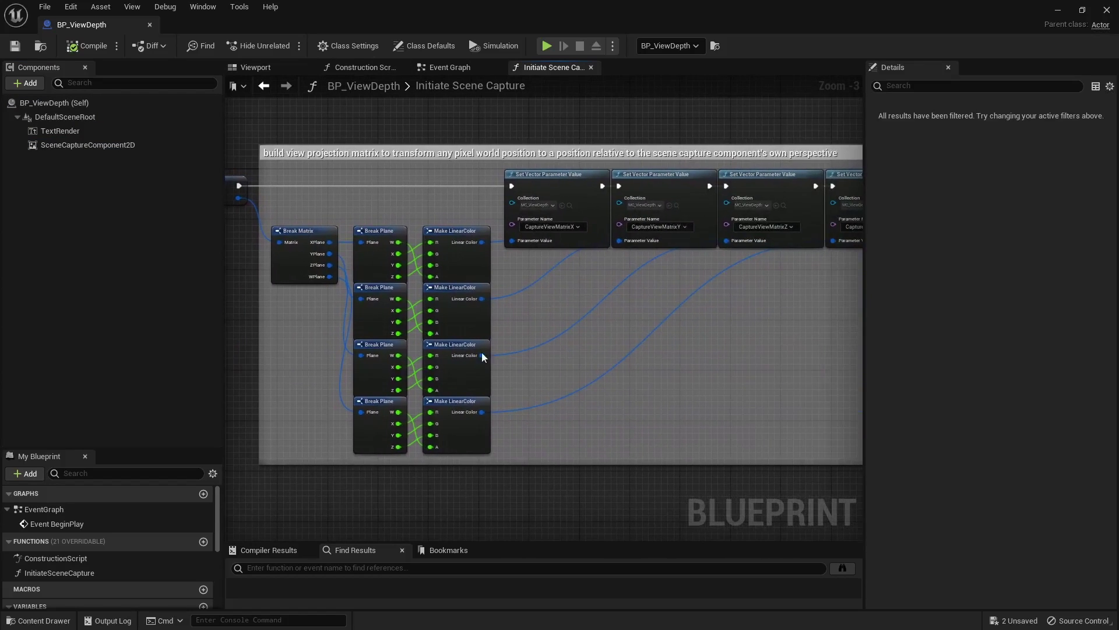
drag(329, 194, 906, 468)
drag(679, 400, 666, 396)
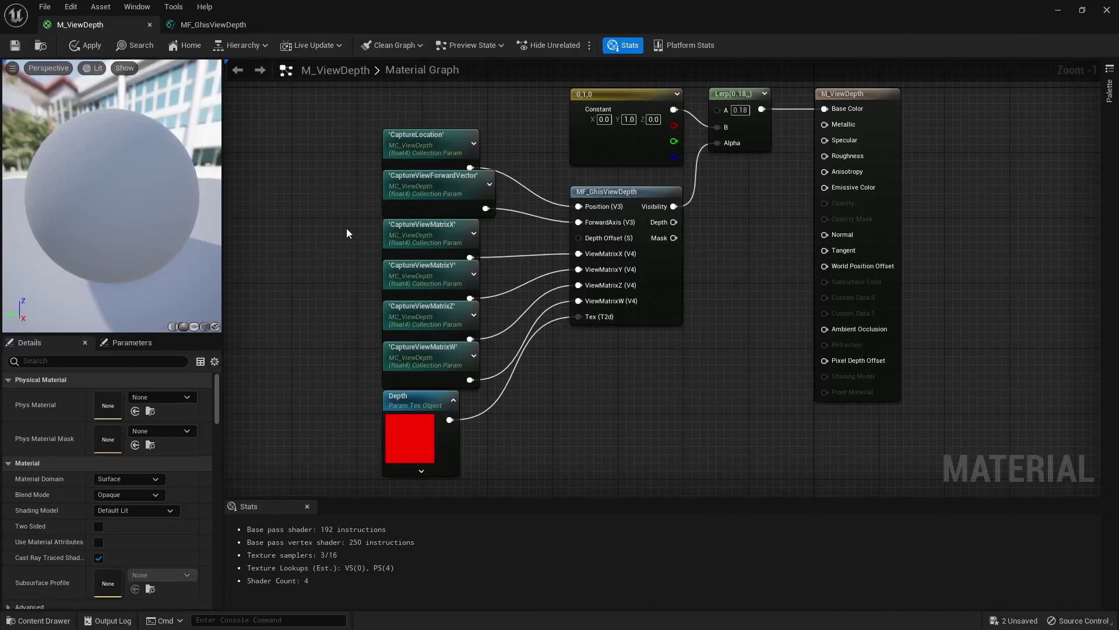
Inspect the CaptureViewMatrix collection parameters in M_ViewDepth and open the MF_GhisViewDepth material function
click(417, 275)
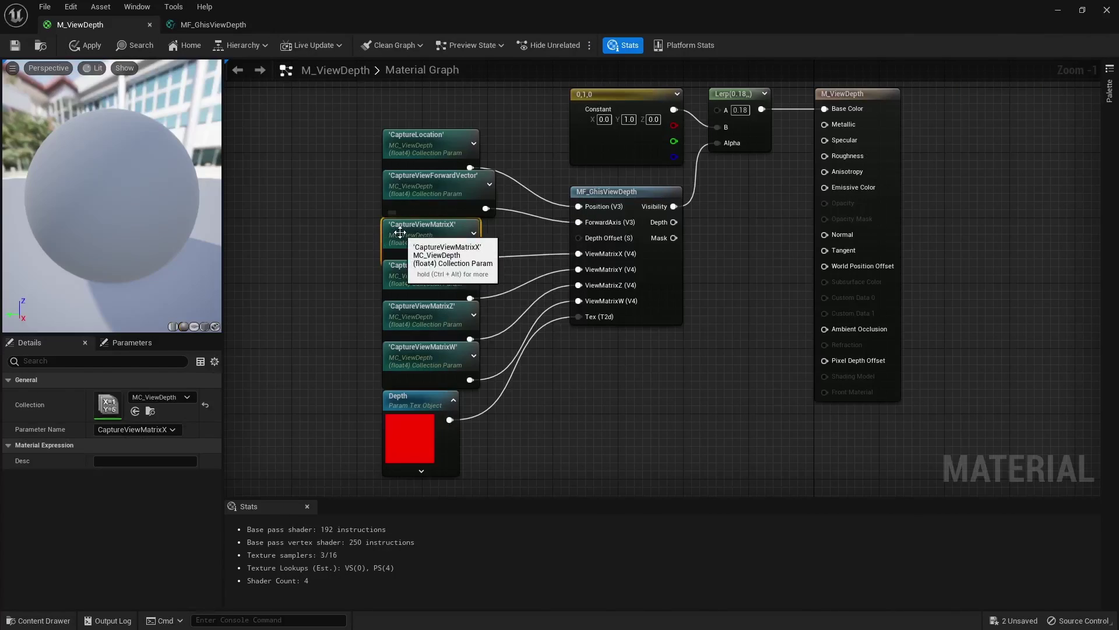
click(431, 360)
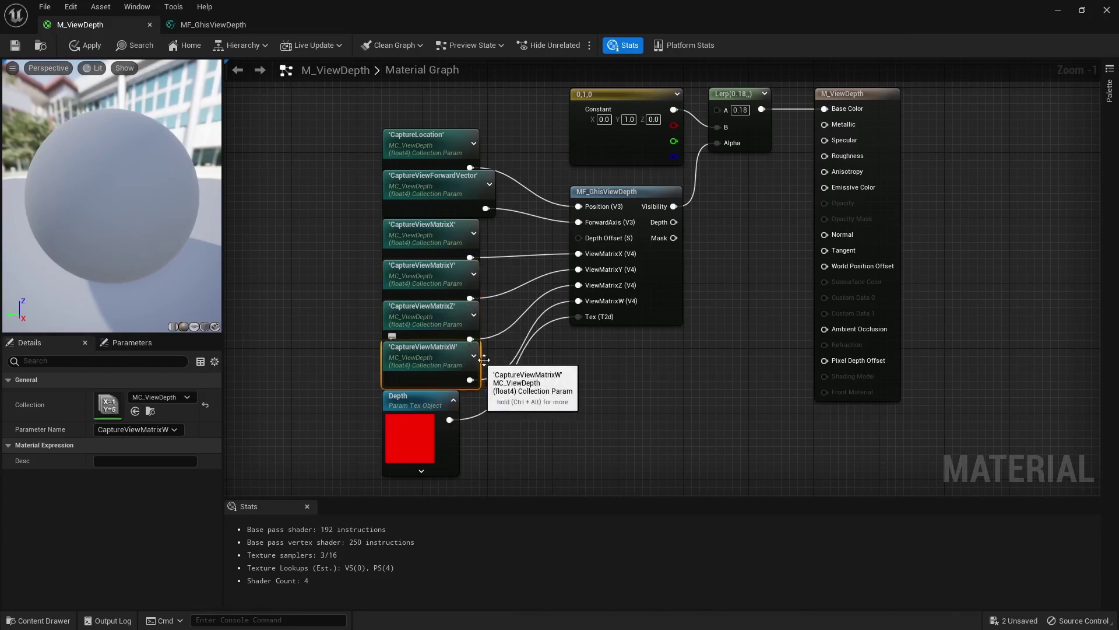
double_click(638, 268)
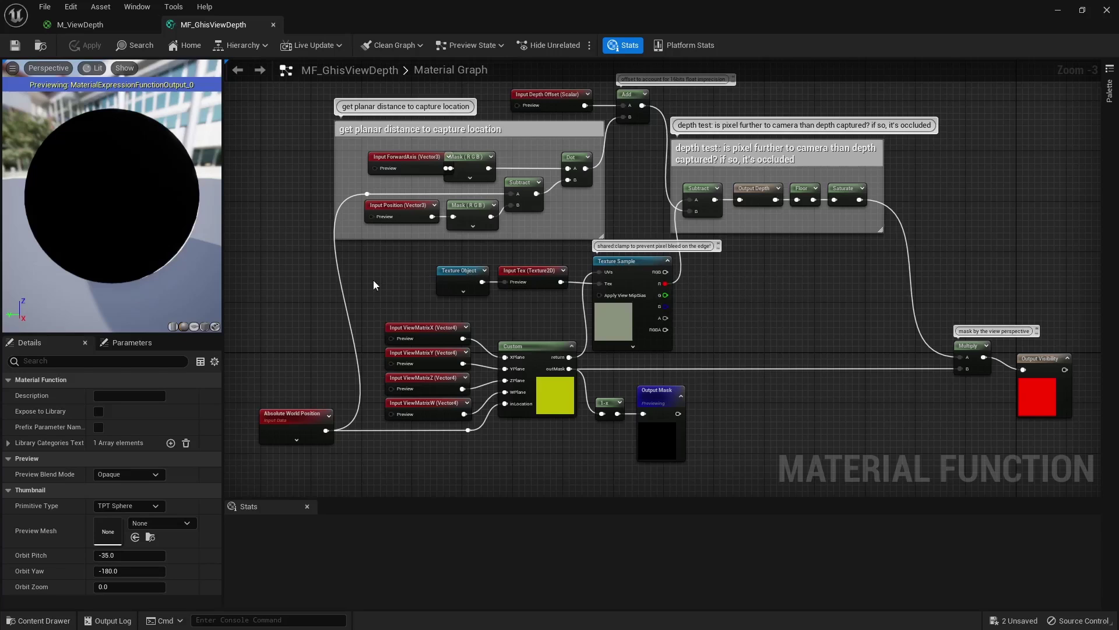
Examine the Absolute World Position node and the nodes that compute planar distance to the capture location
click(297, 435)
drag(318, 155, 566, 227)
click(394, 161)
Inspect the view matrix inputs and the Custom node's projection code, and view the related world-to-screen projection image in the Twitter post
drag(379, 307, 432, 424)
click(548, 392)
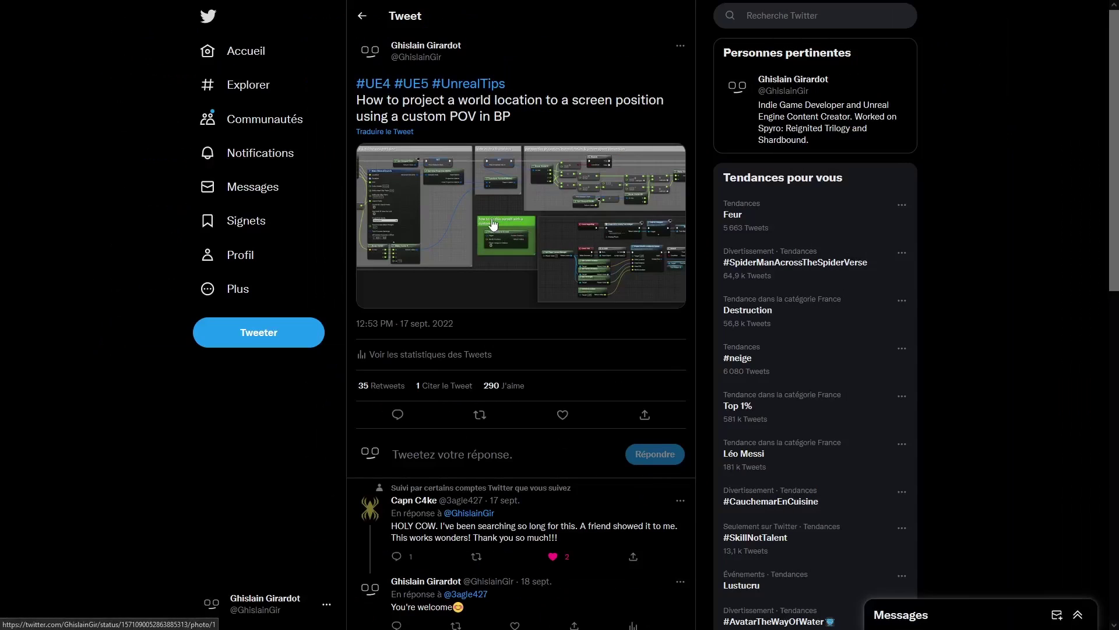
click(491, 218)
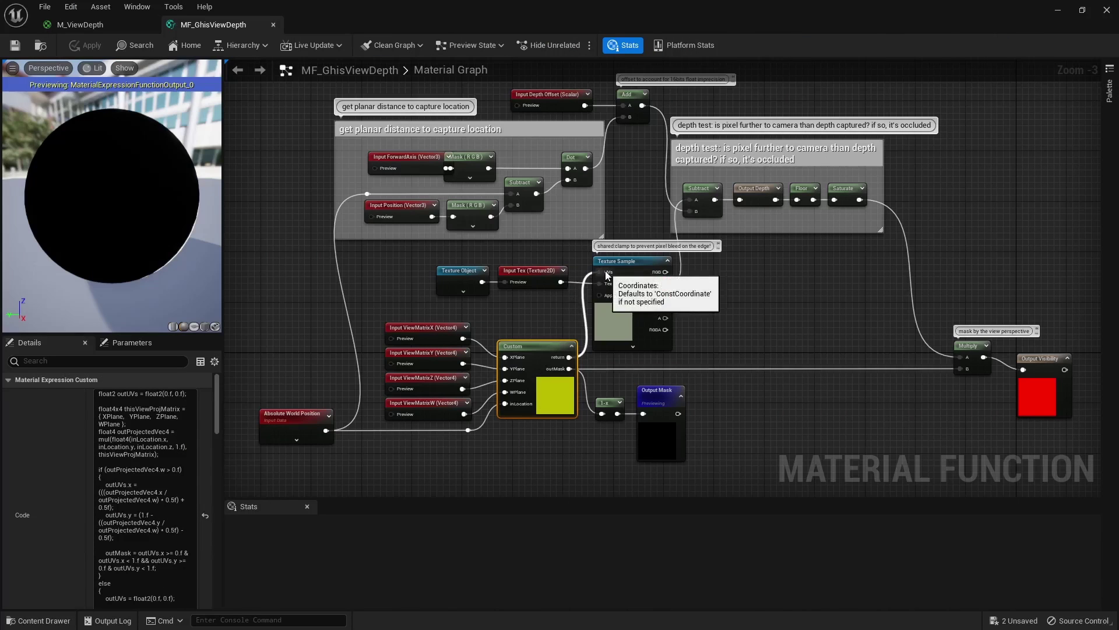
Examine the depth test nodes, the perspective mask Multiply and the Visibility output in MF_GhisViewDepth
drag(656, 179, 836, 204)
click(837, 327)
click(1036, 390)
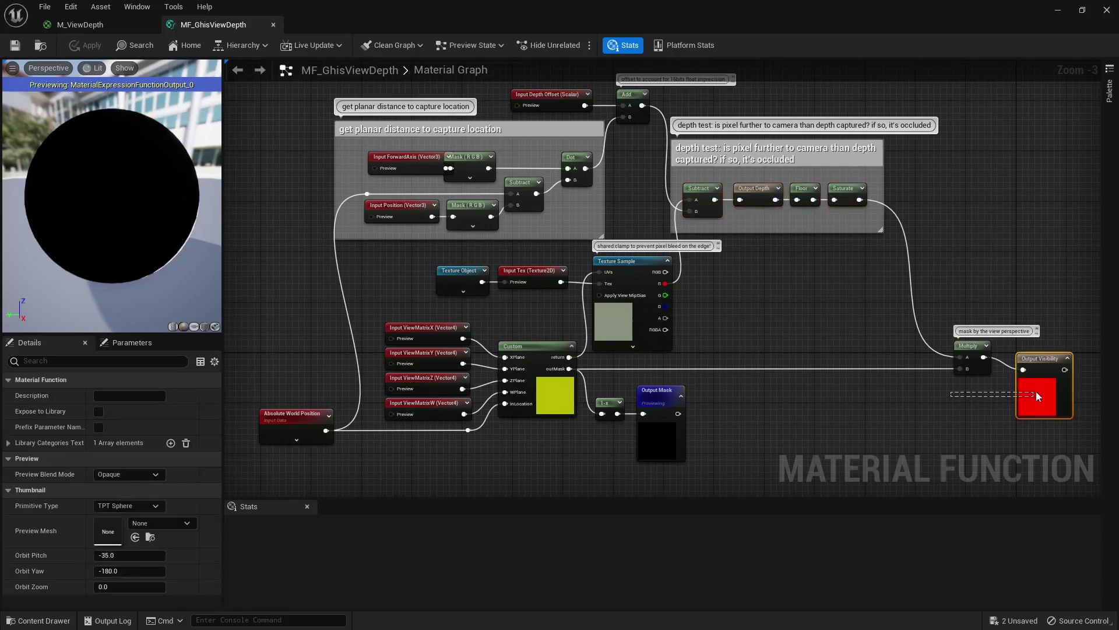
click(957, 395)
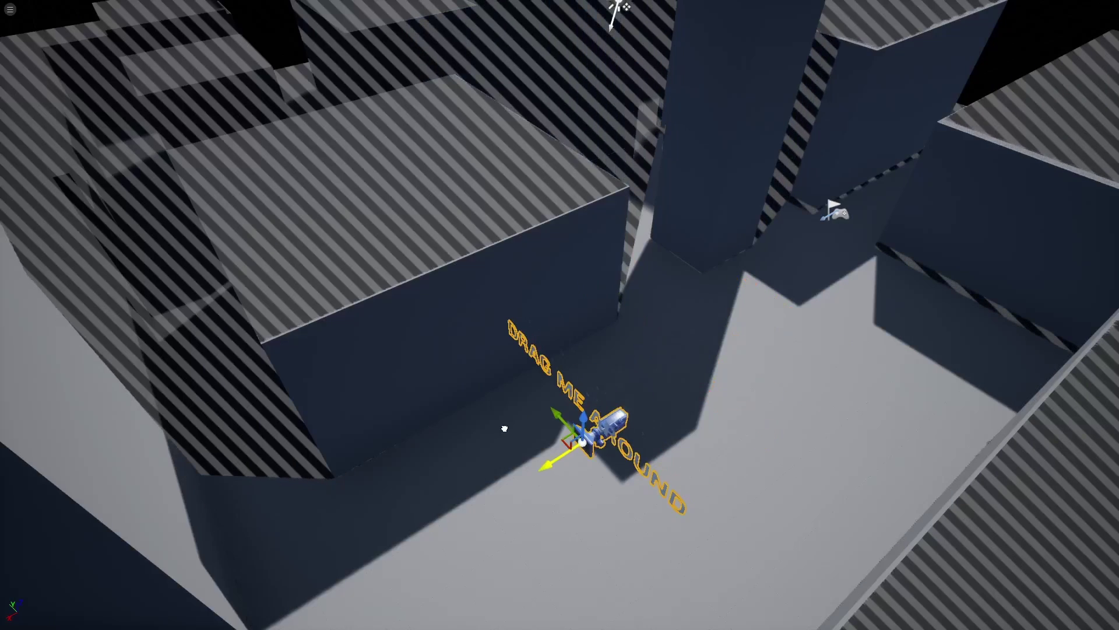
Move the depth capture actor toward the Player Start to test the striped mask on hidden surfaces
drag(504, 428, 666, 316)
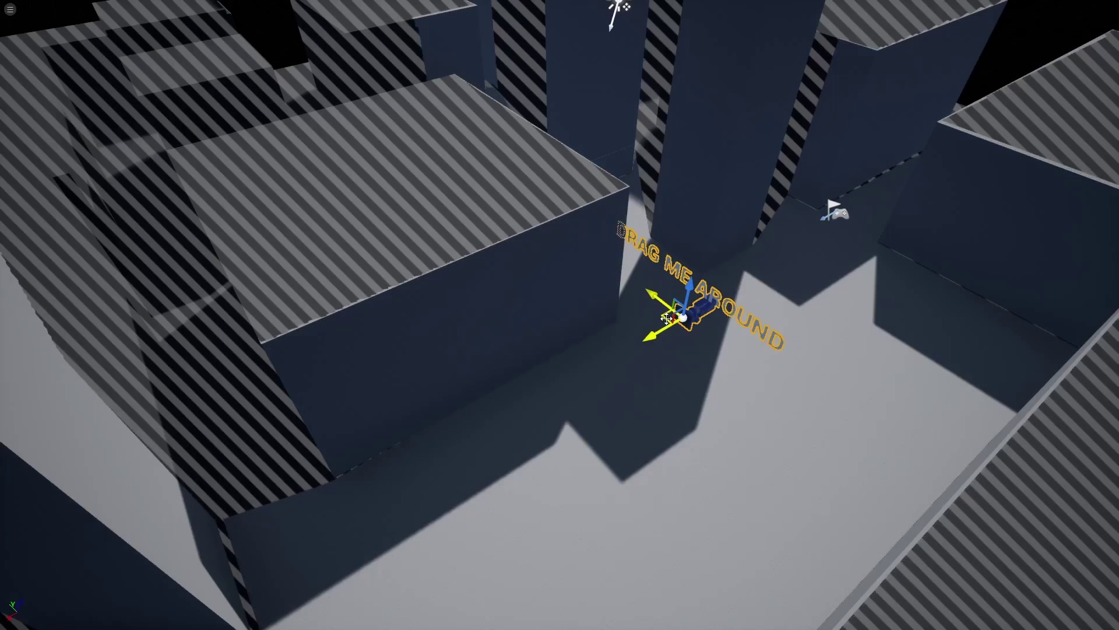